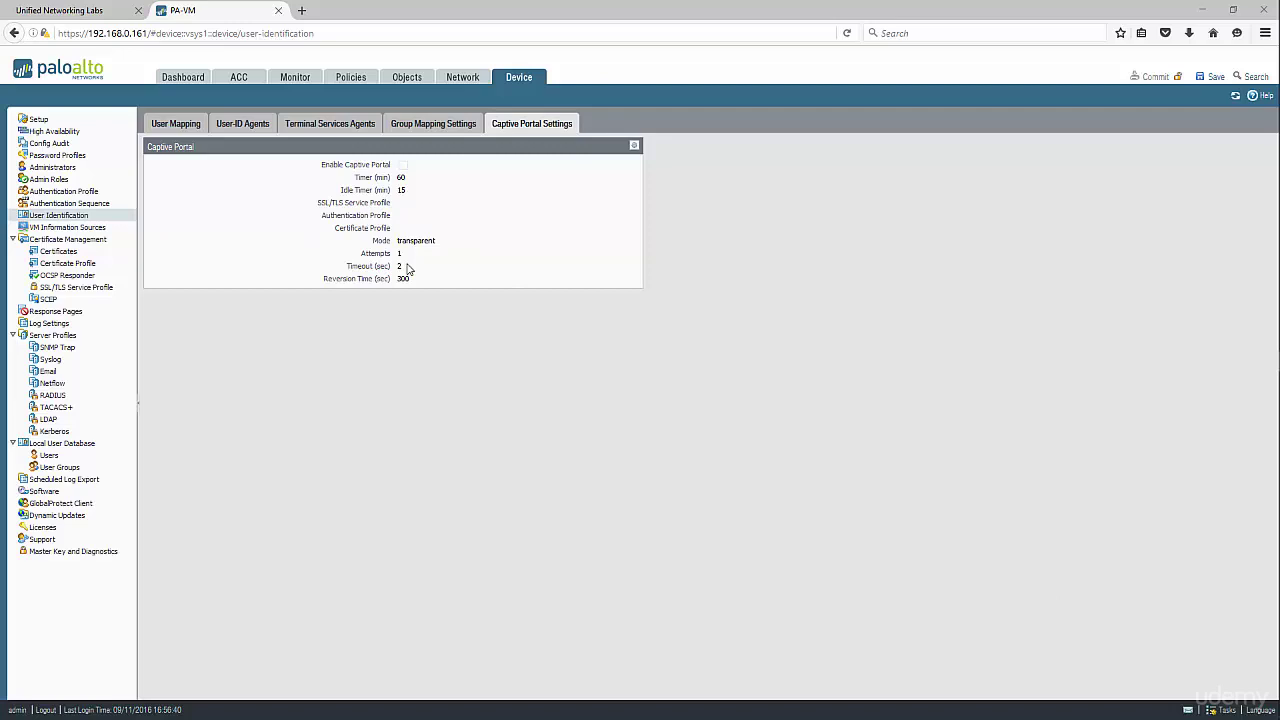
# Add an authentication profile named CaptivePortalAuthentication.
pyautogui.click(64, 191)
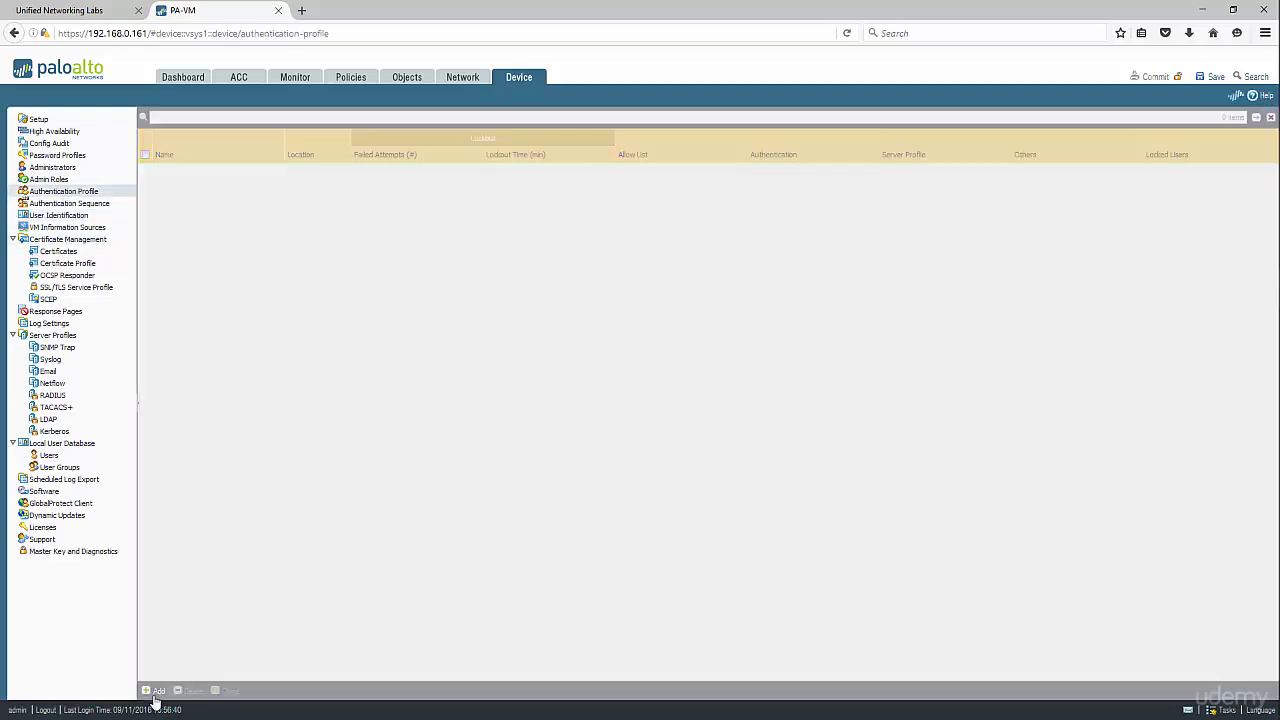
pyautogui.click(155, 691)
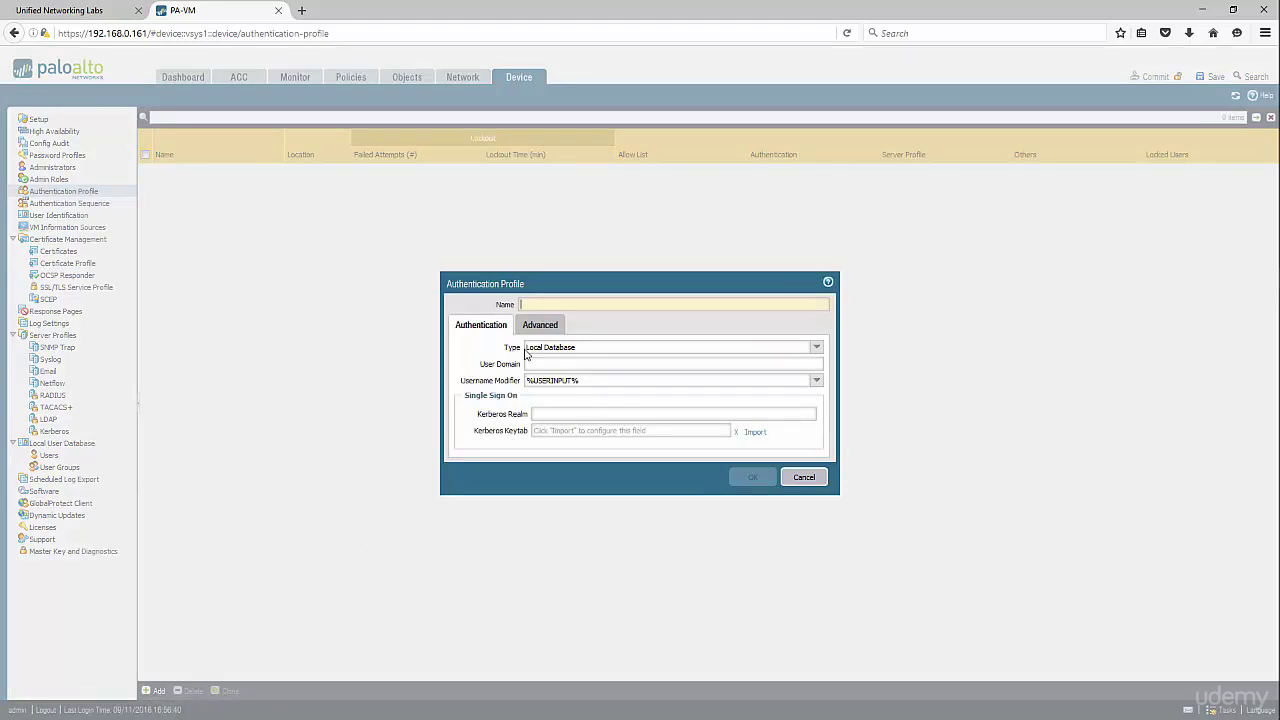
pyautogui.write('CaptivePo')
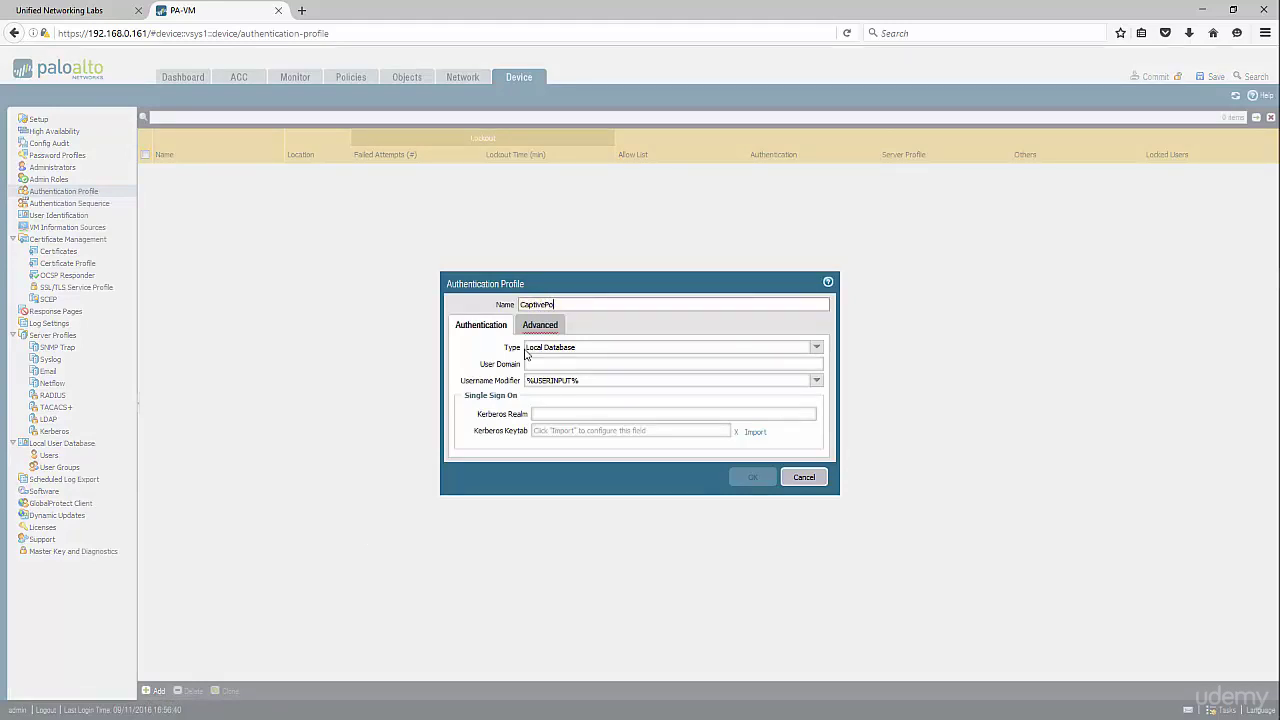
pyautogui.write('rtalAuthenc')
pyautogui.write('ication')
# Set the authentication profile's type to LDAP and its server profile to LDAPADServer.
pyautogui.click(817, 349)
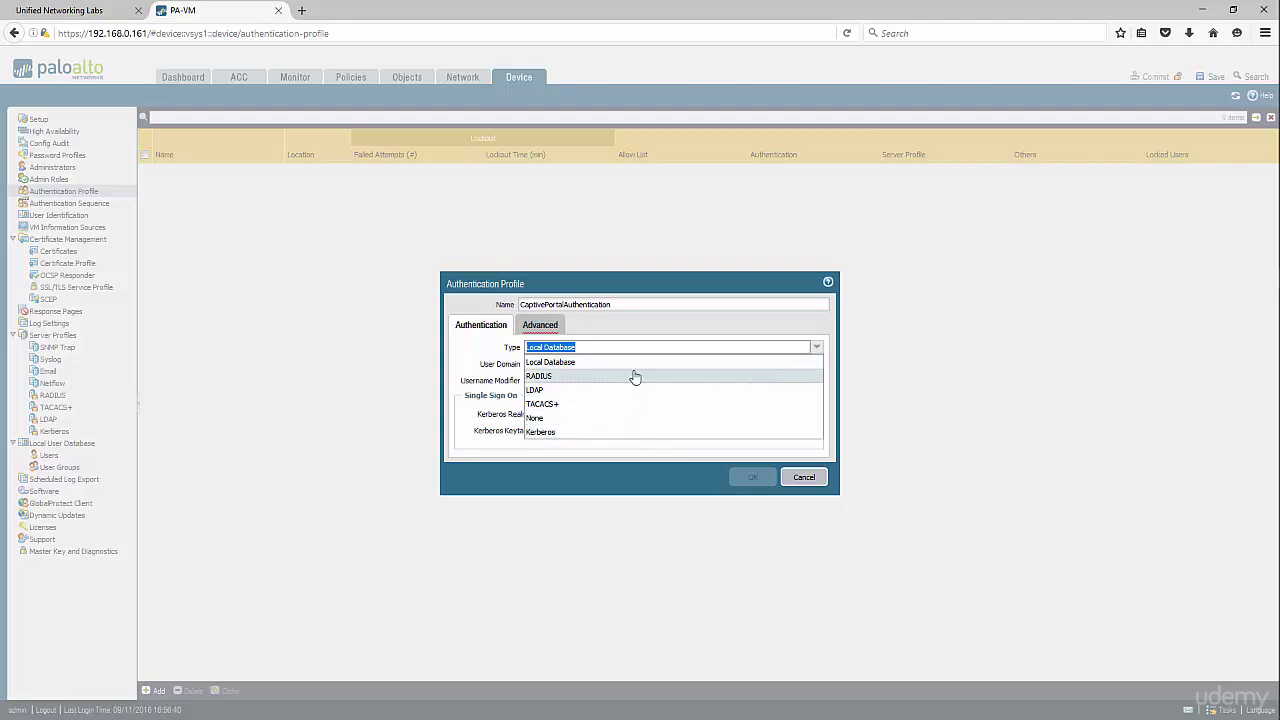
pyautogui.click(546, 390)
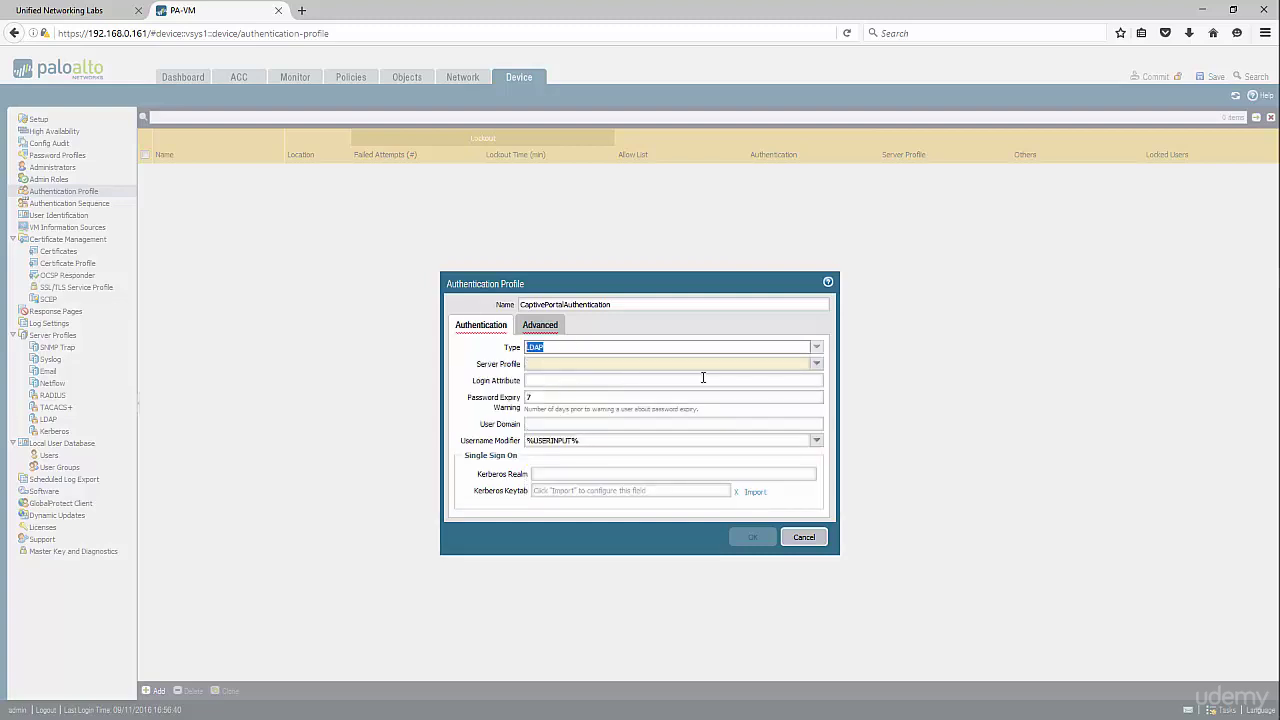
pyautogui.click(818, 366)
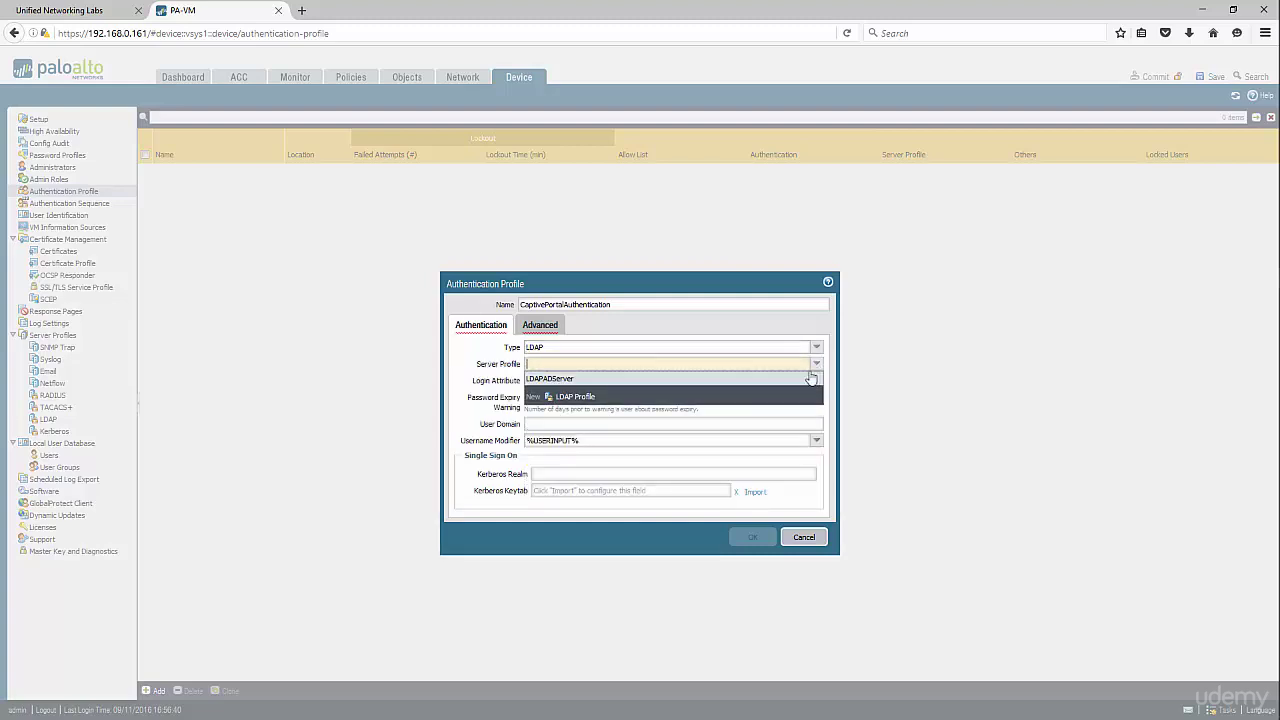
pyautogui.click(662, 381)
pyautogui.click(604, 393)
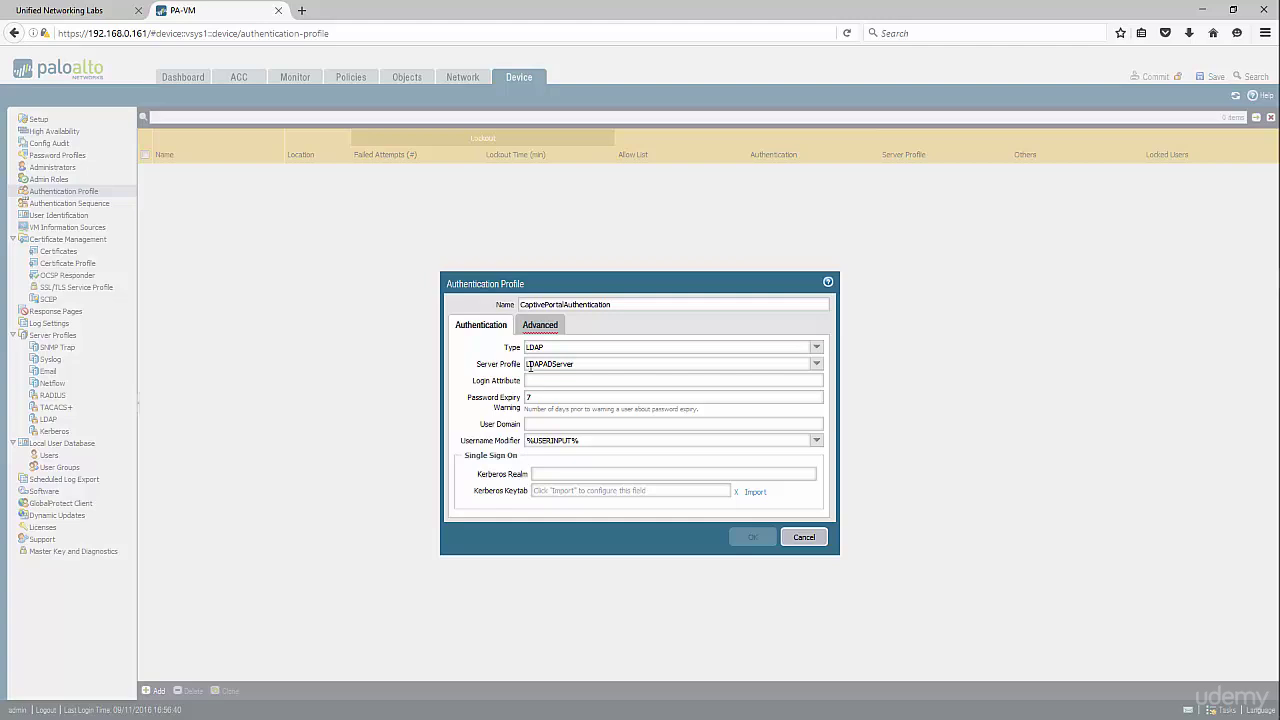
# Add the all group to the authentication profile's allow list and save the profile.
pyautogui.click(537, 328)
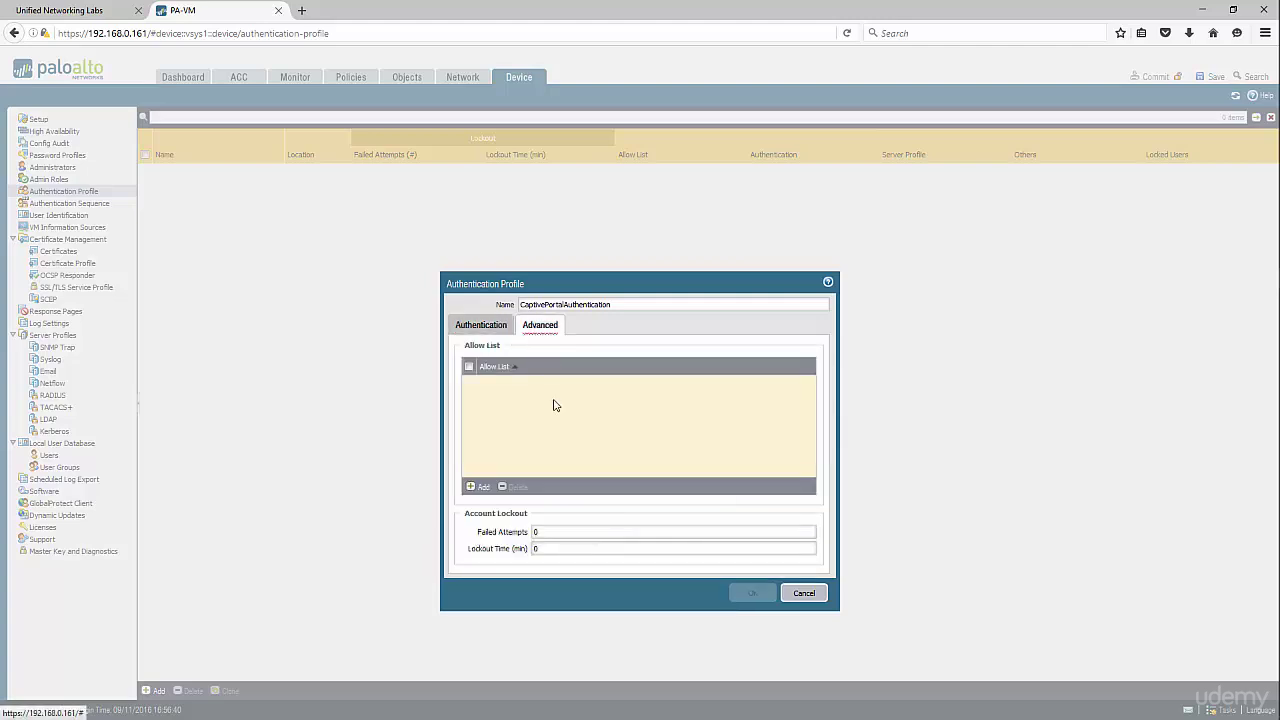
pyautogui.click(484, 487)
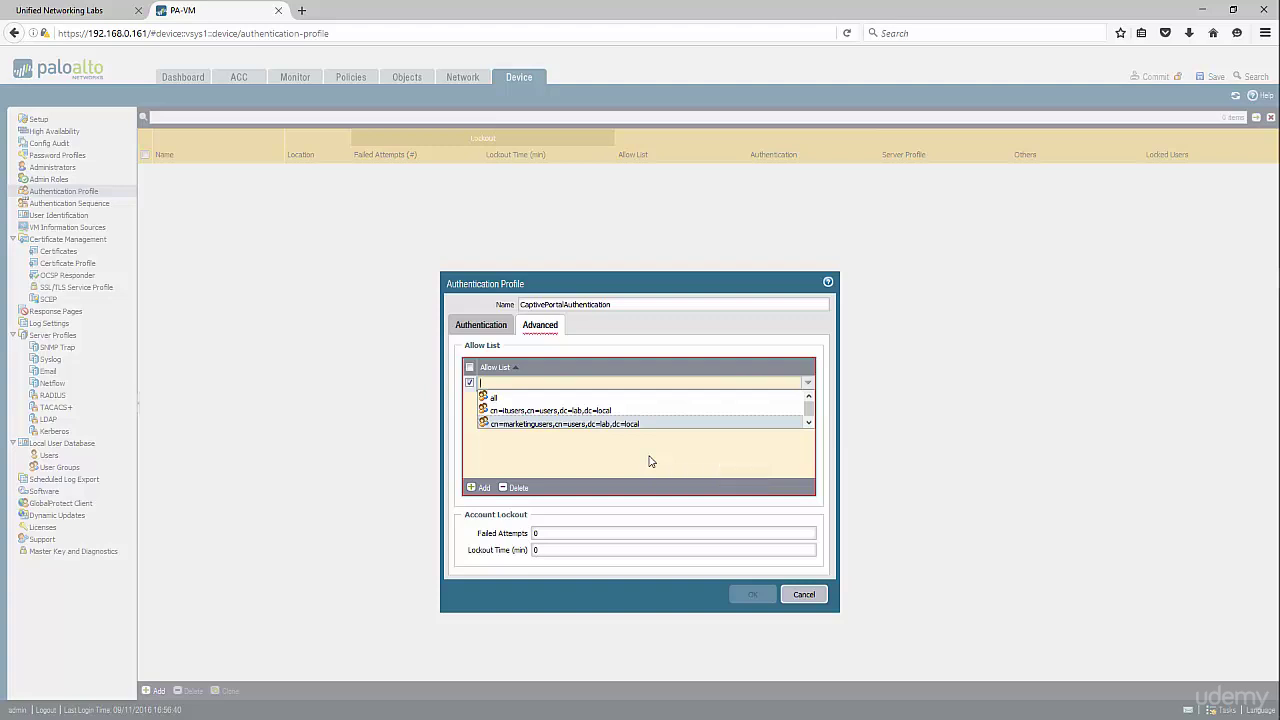
pyautogui.click(536, 400)
pyautogui.click(580, 434)
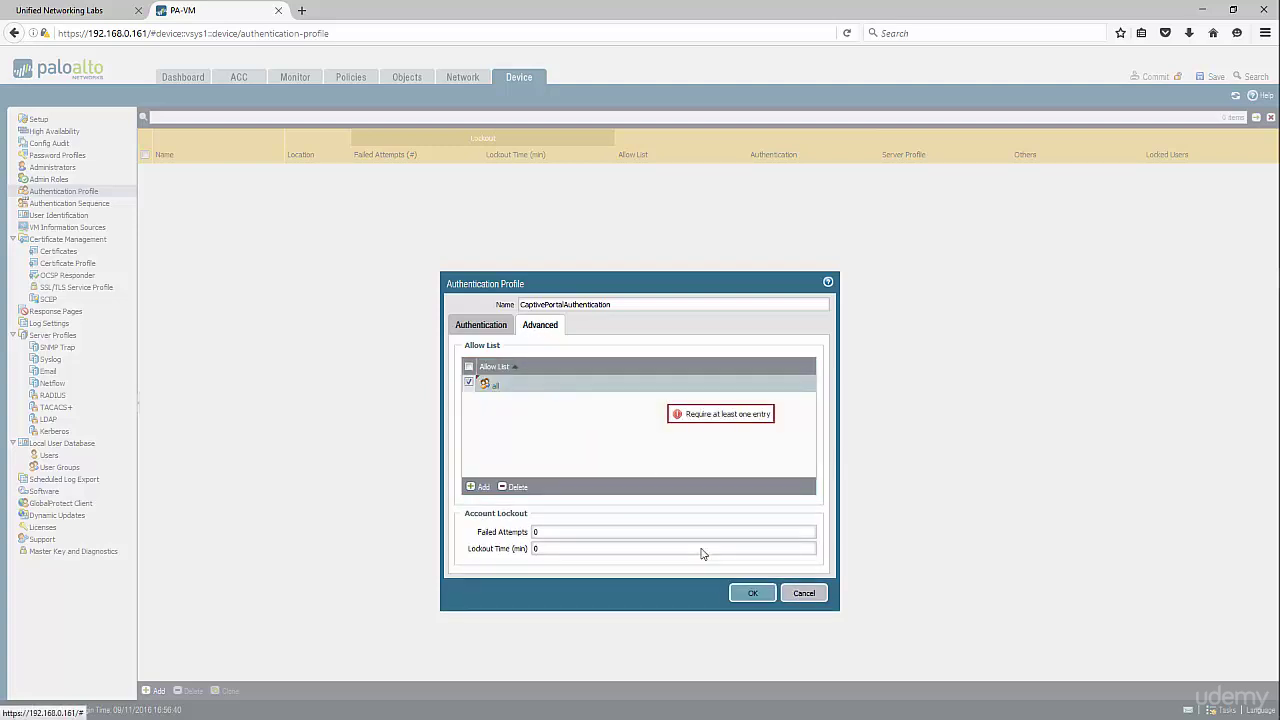
pyautogui.click(752, 596)
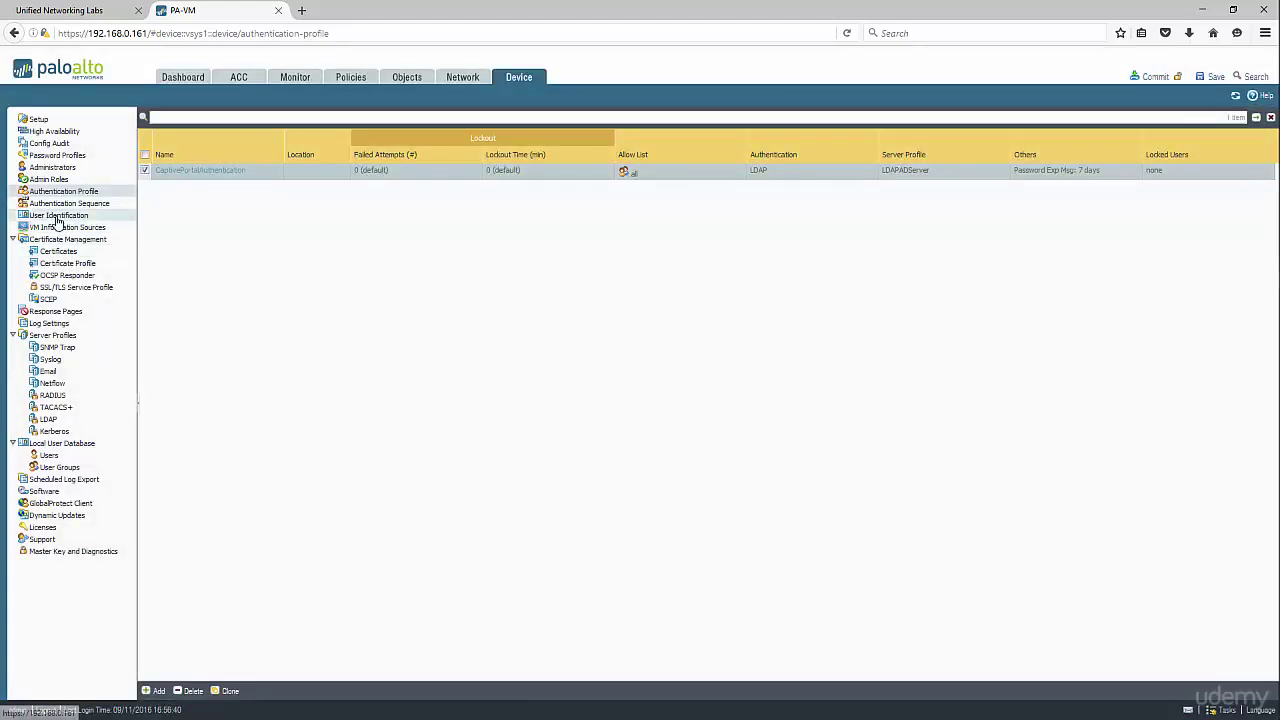
# Edit the captive portal settings under User Identification to use Redirect mode with redirect host 192.168.1.1.
pyautogui.click(58, 216)
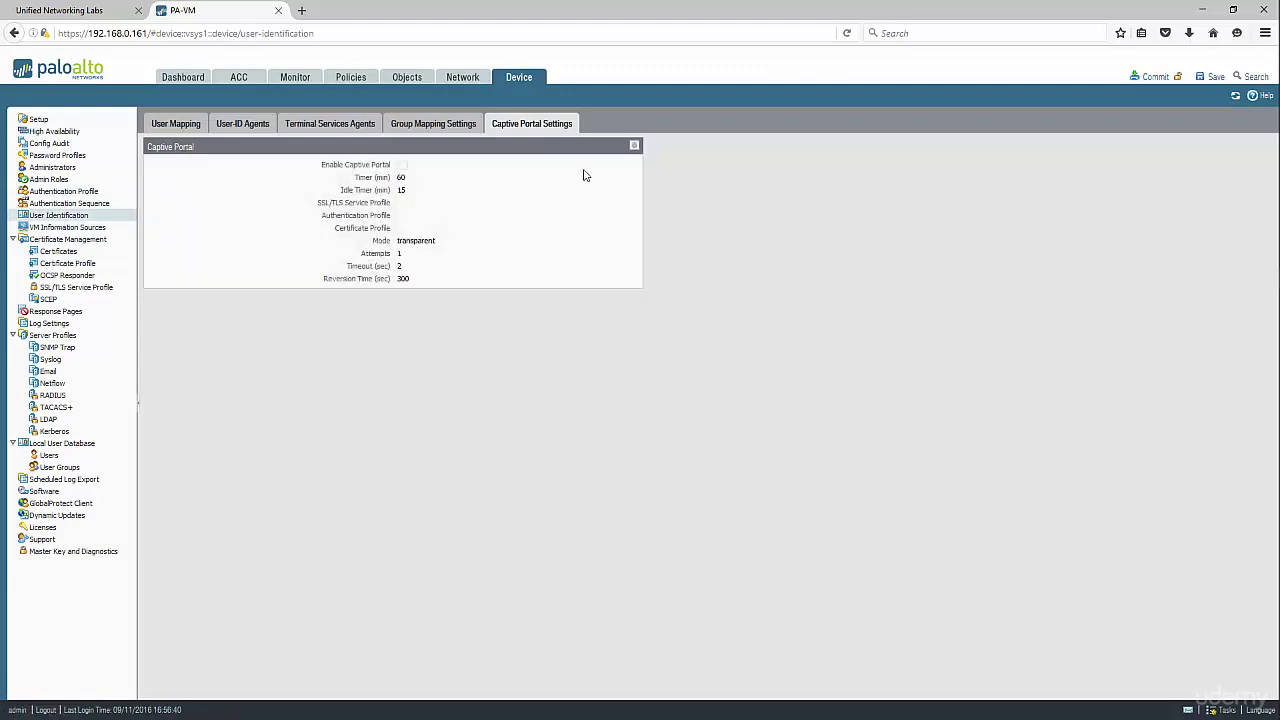
pyautogui.click(634, 146)
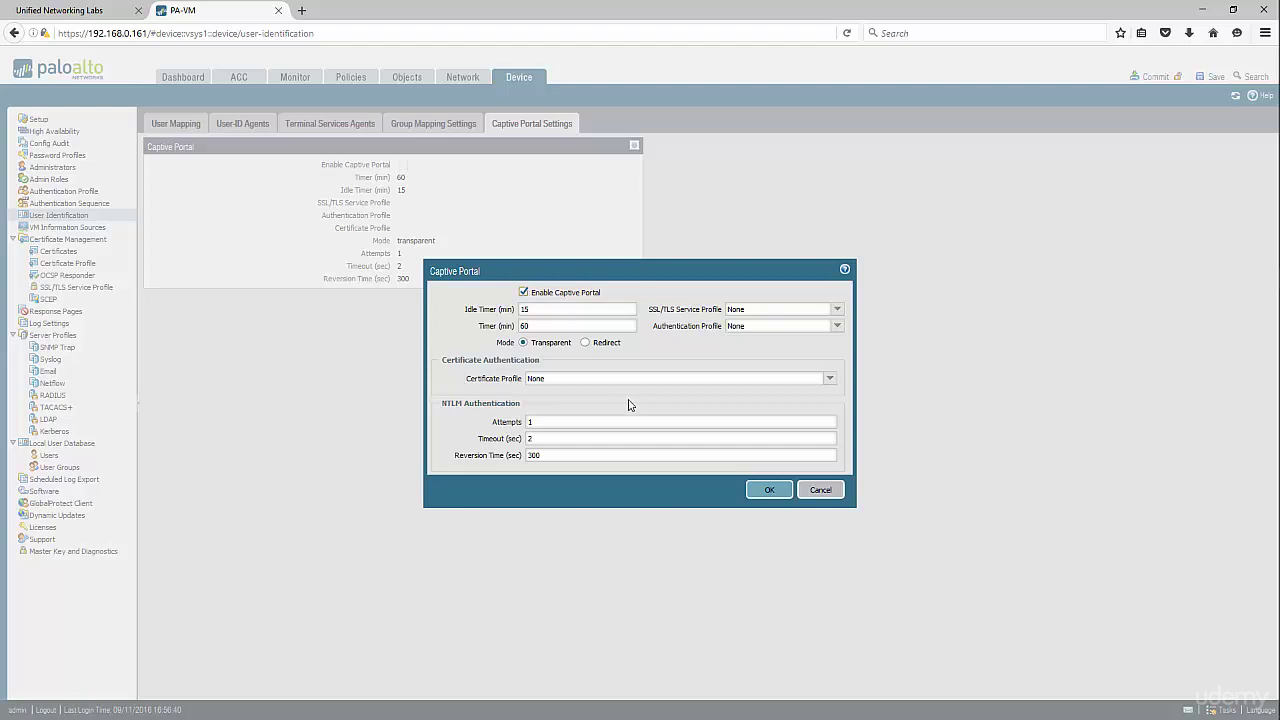
pyautogui.click(586, 343)
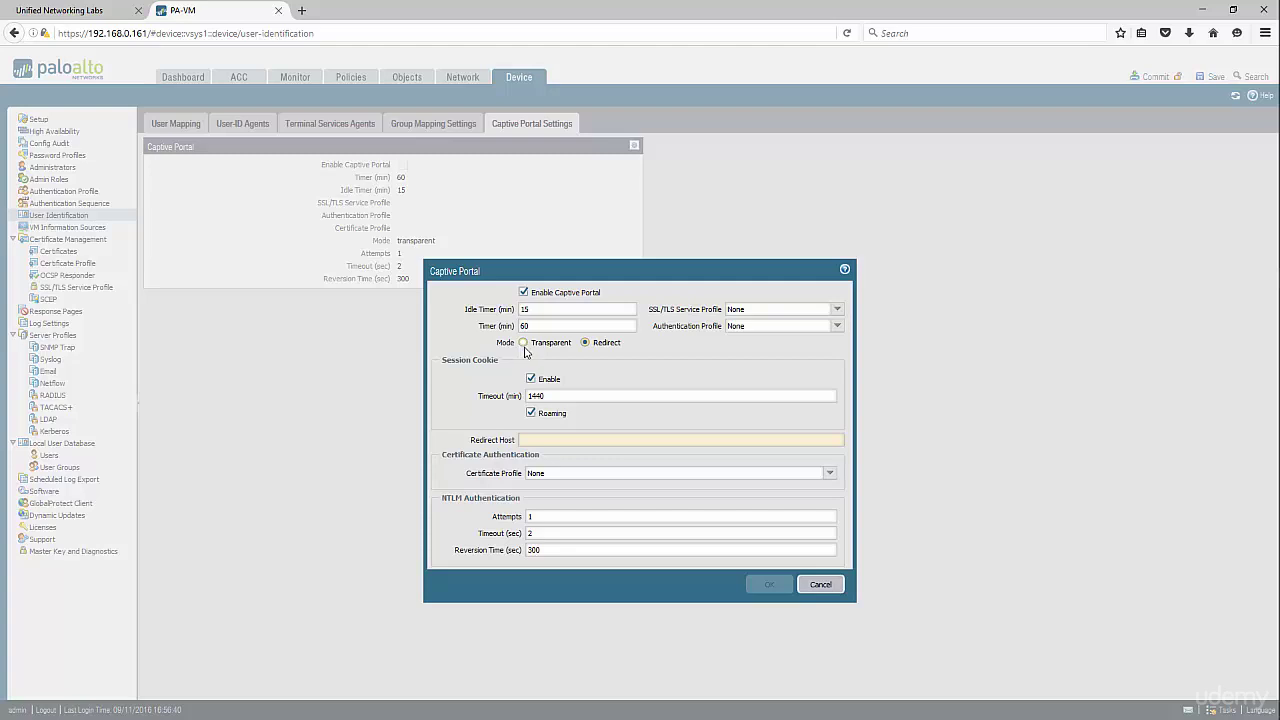
pyautogui.click(523, 342)
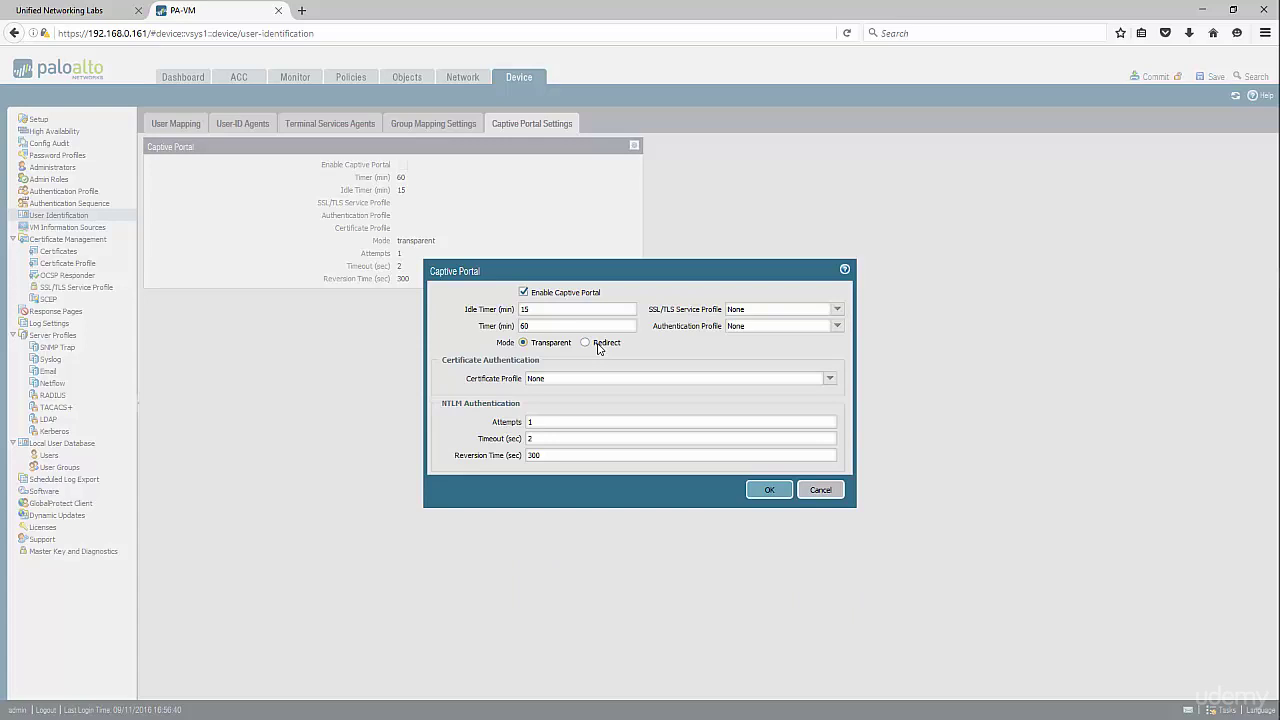
pyautogui.click(598, 345)
pyautogui.moveTo(601, 441)
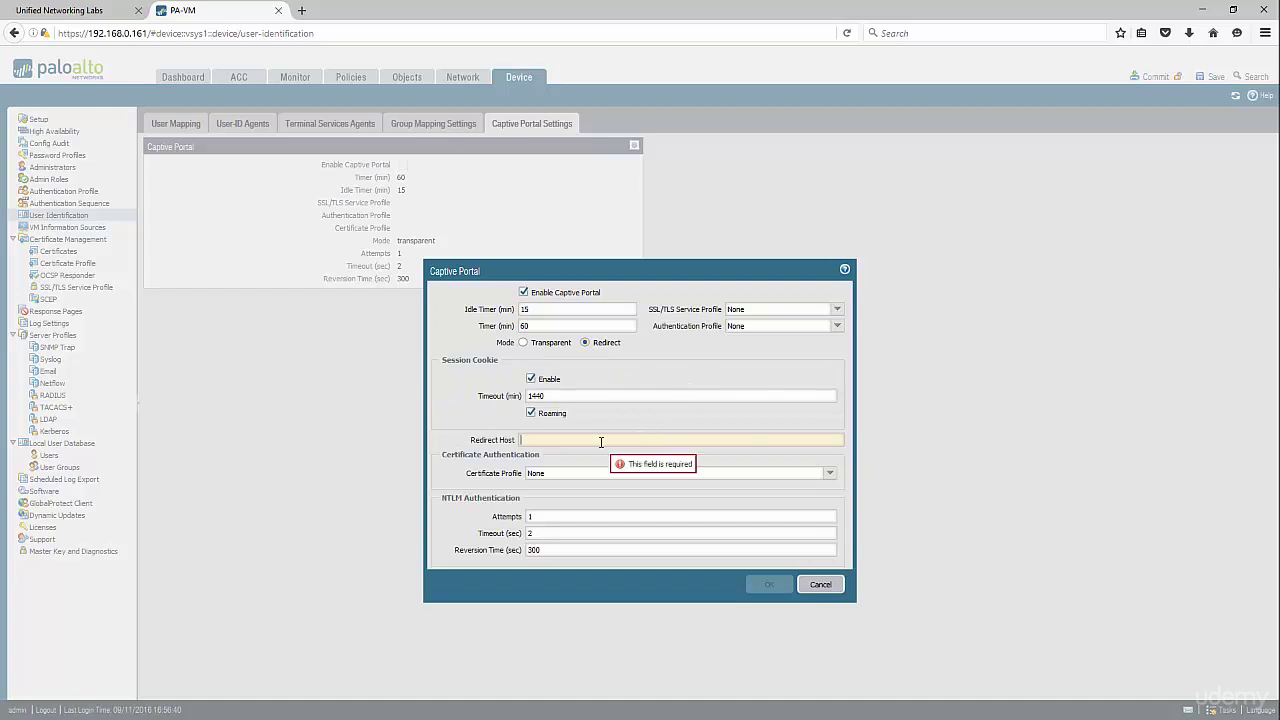
pyautogui.write('192.168.1.1')
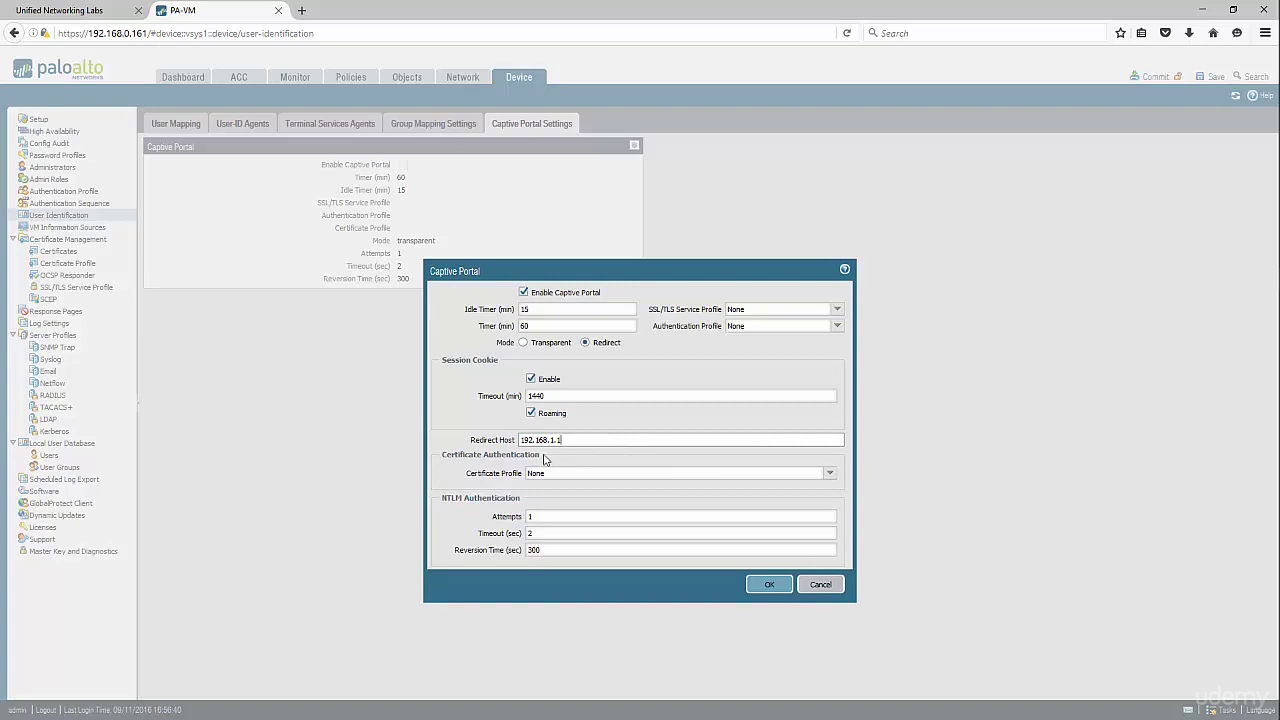
pyautogui.moveTo(568, 441); pyautogui.dragTo(504, 440)
# Assign the CaptivePortalAuthentication profile to the captive portal and save the enabled portal's settings.
pyautogui.click(836, 327)
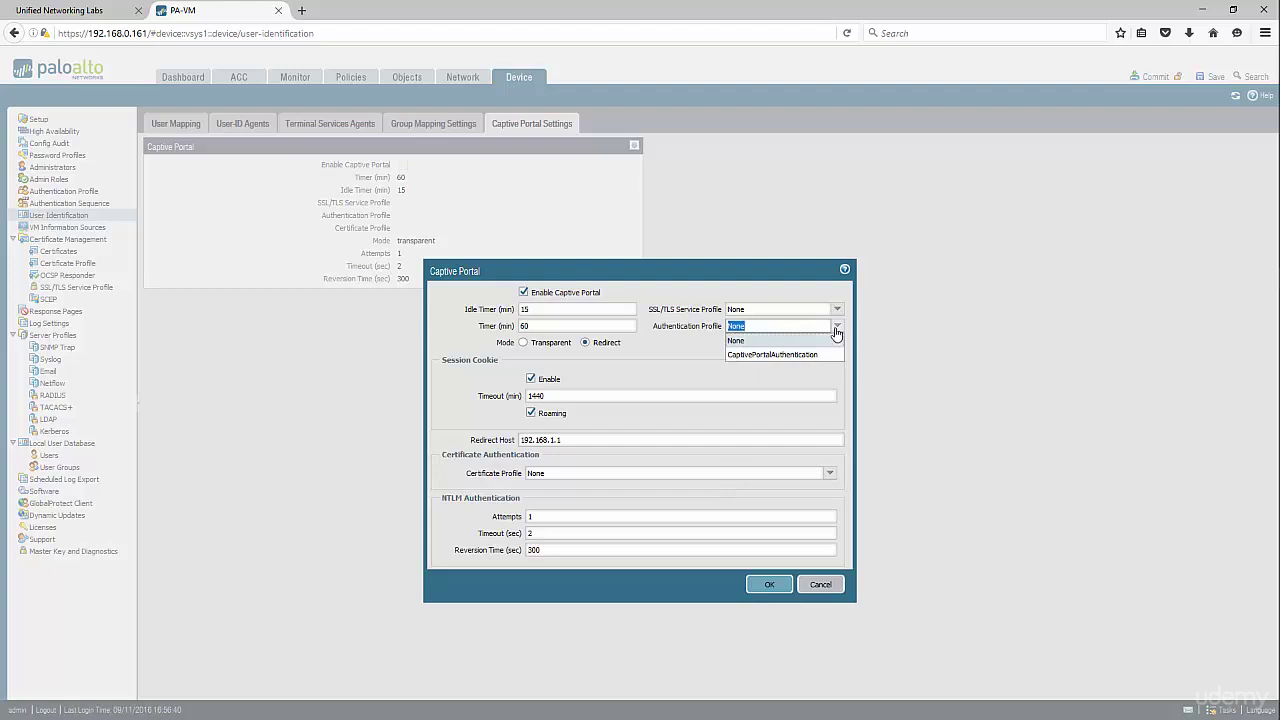
pyautogui.click(787, 355)
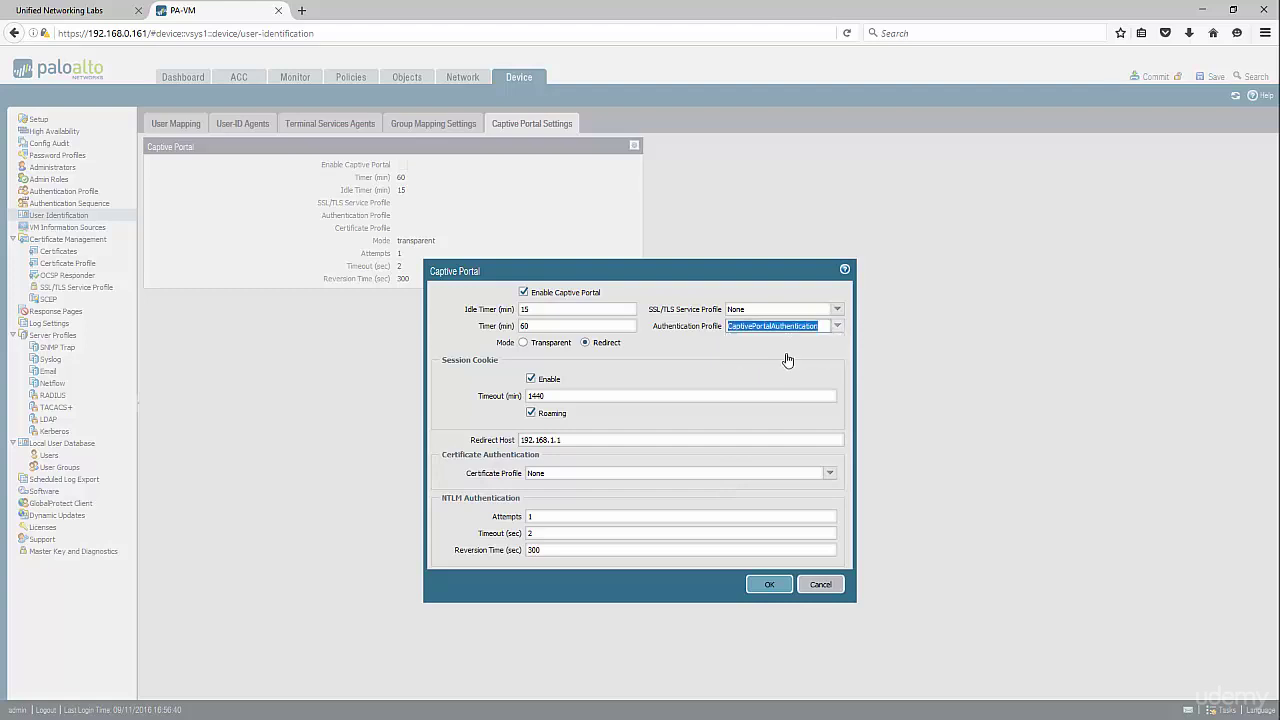
pyautogui.click(787, 360)
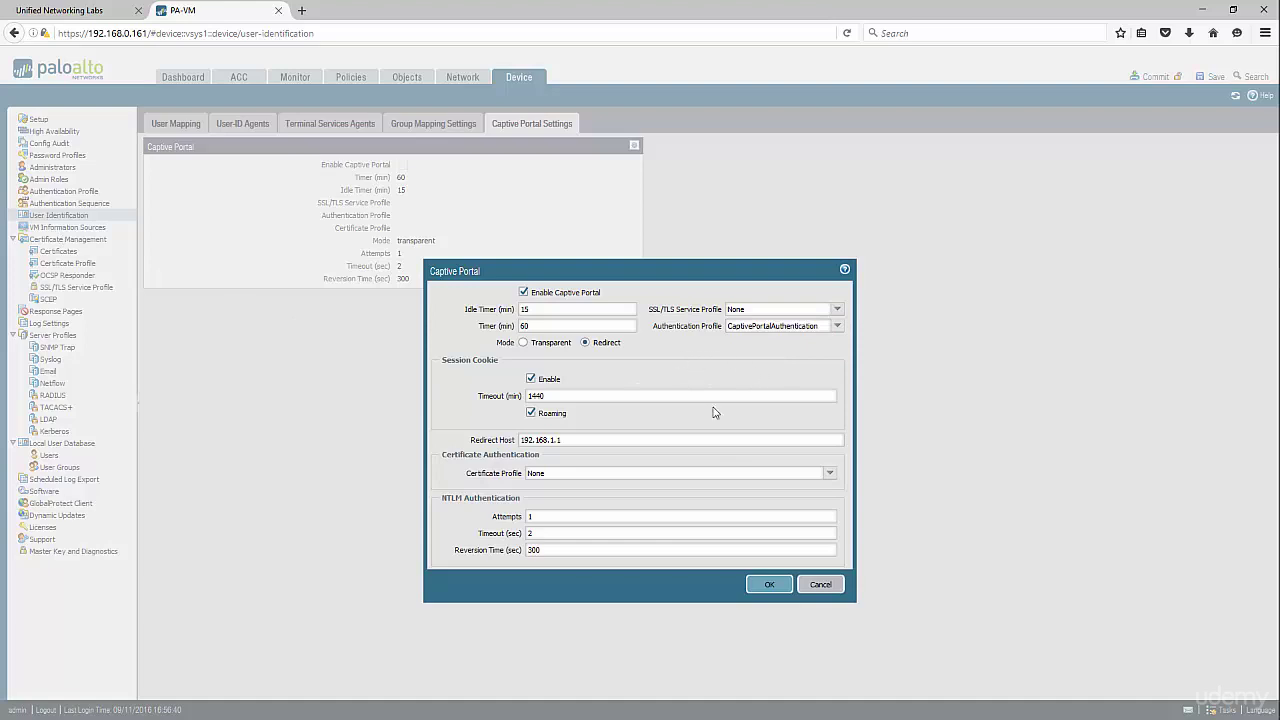
pyautogui.click(768, 585)
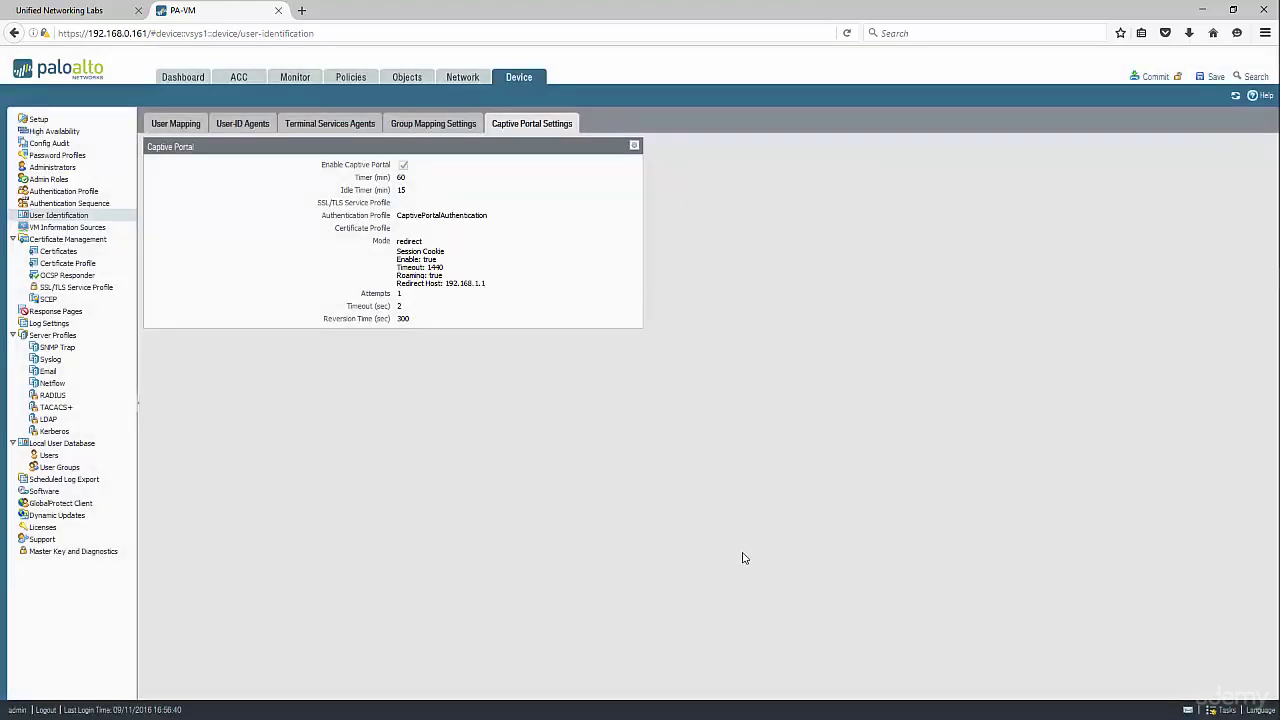
# Create an interface management profile named TrustInterfaceManagementProfile that permits Ping, Response Pages and User-ID.
pyautogui.click(473, 80)
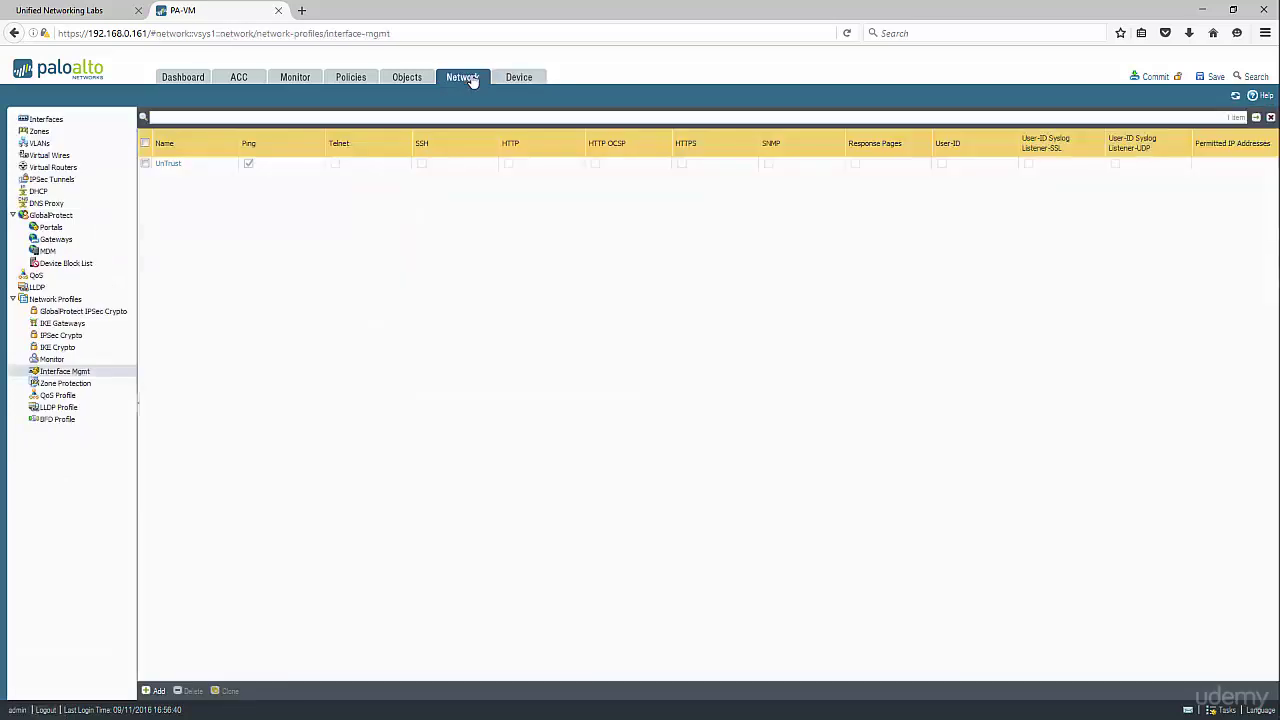
pyautogui.click(156, 690)
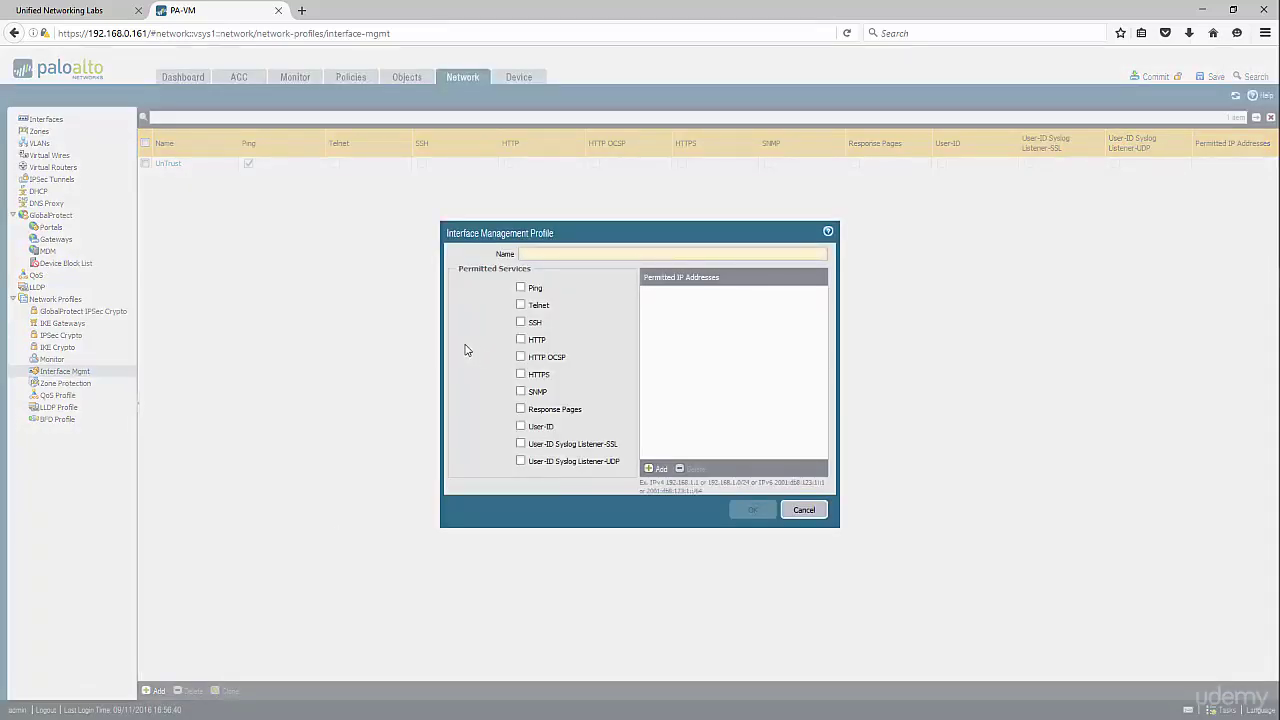
pyautogui.write('TrustInterfaceManagementProfile')
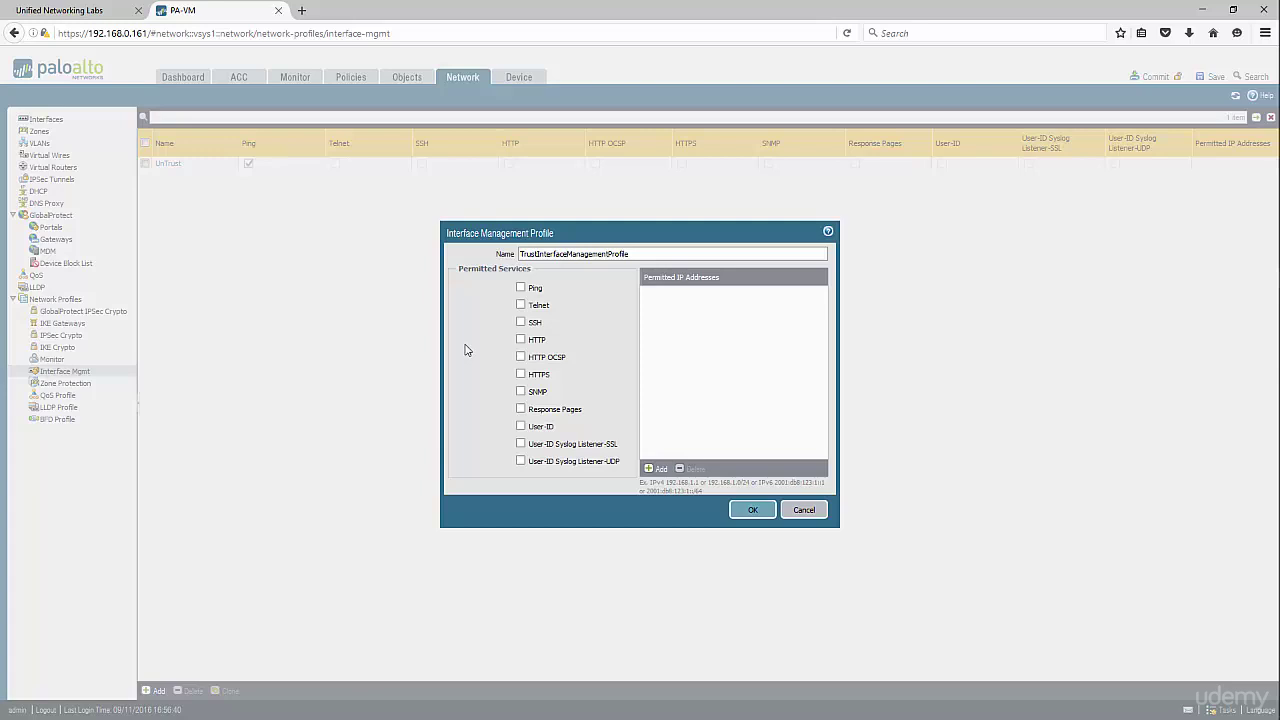
pyautogui.click(524, 288)
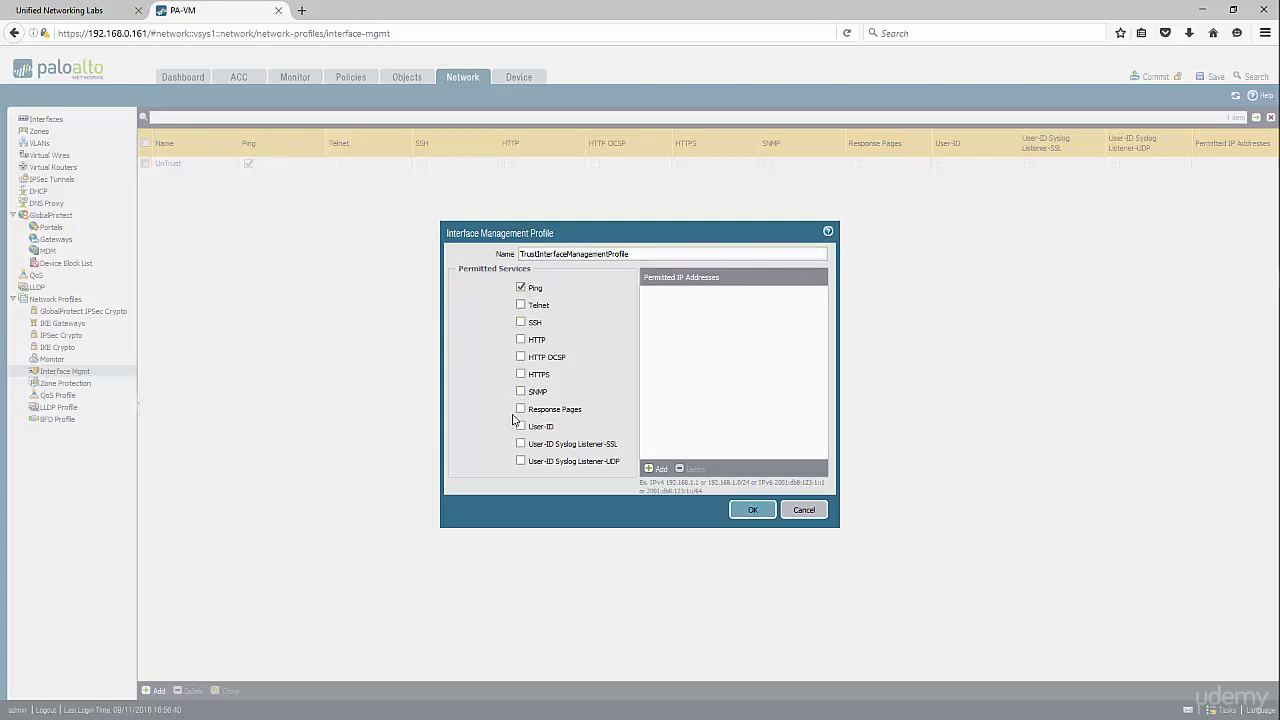
pyautogui.click(520, 409)
pyautogui.click(521, 427)
pyautogui.click(752, 511)
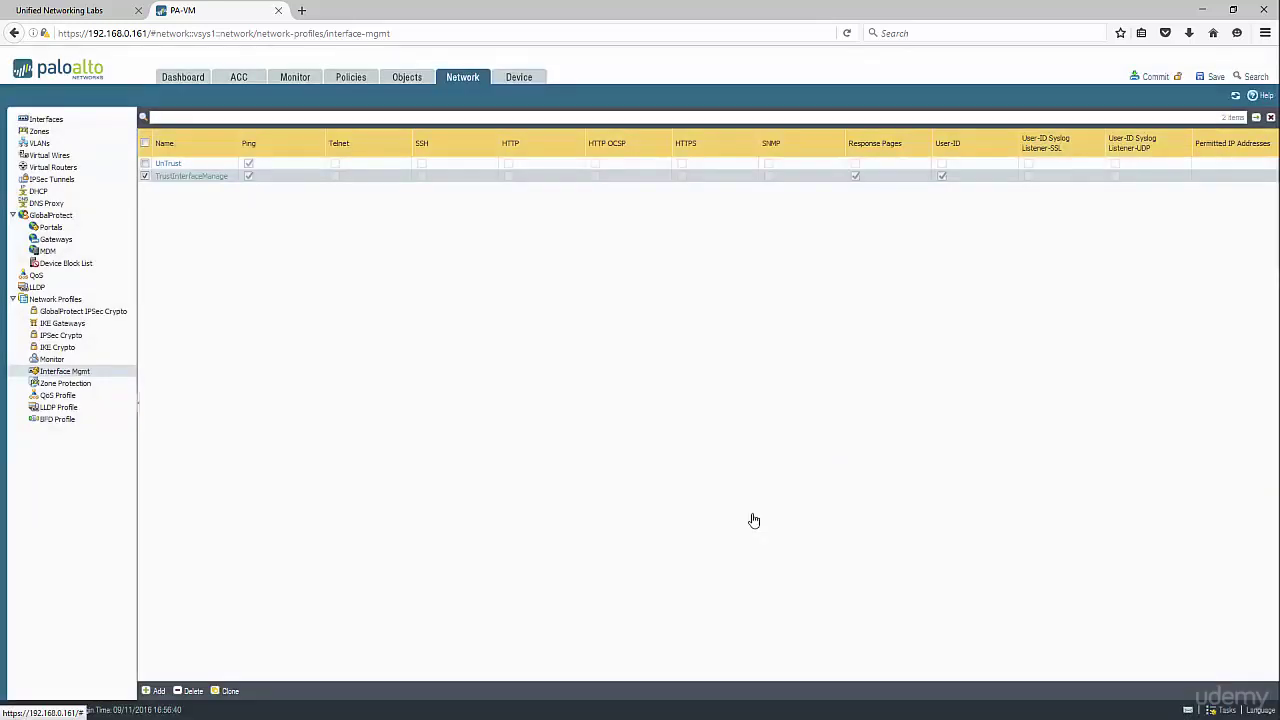
# Assign TrustInterfaceManagementProfile as the management profile of interface ethernet1/2.
pyautogui.click(58, 121)
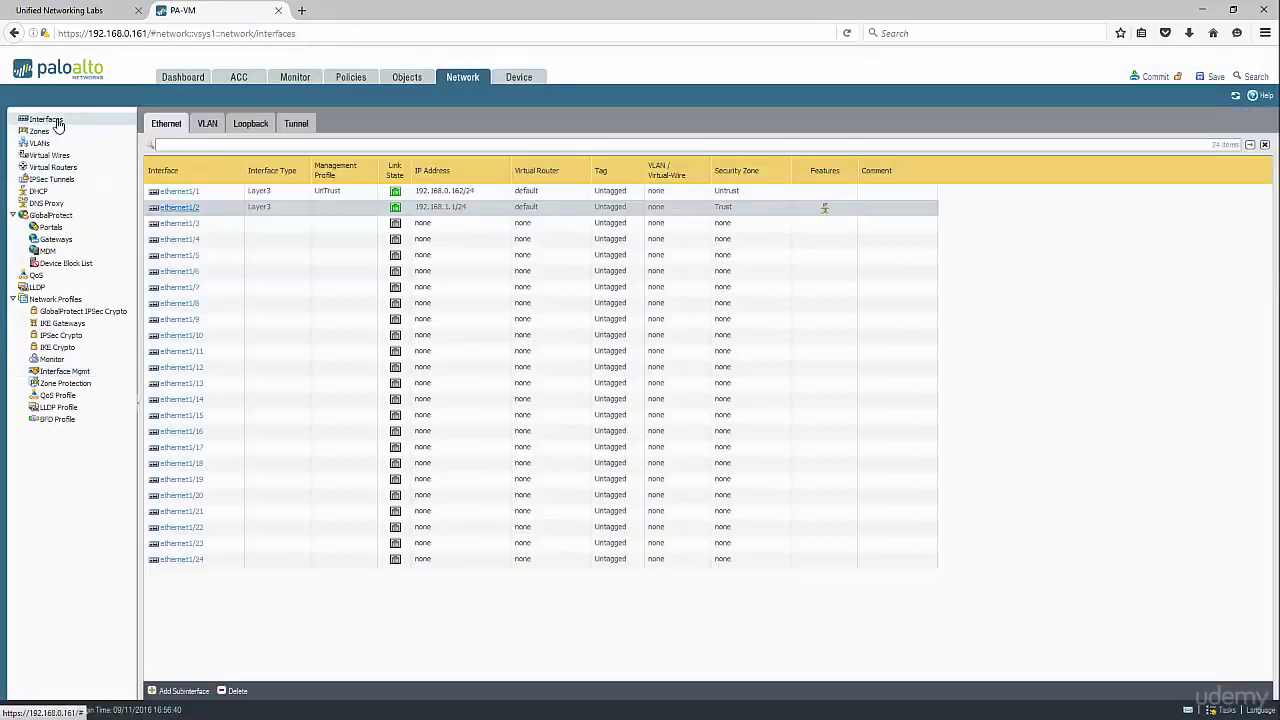
pyautogui.click(176, 209)
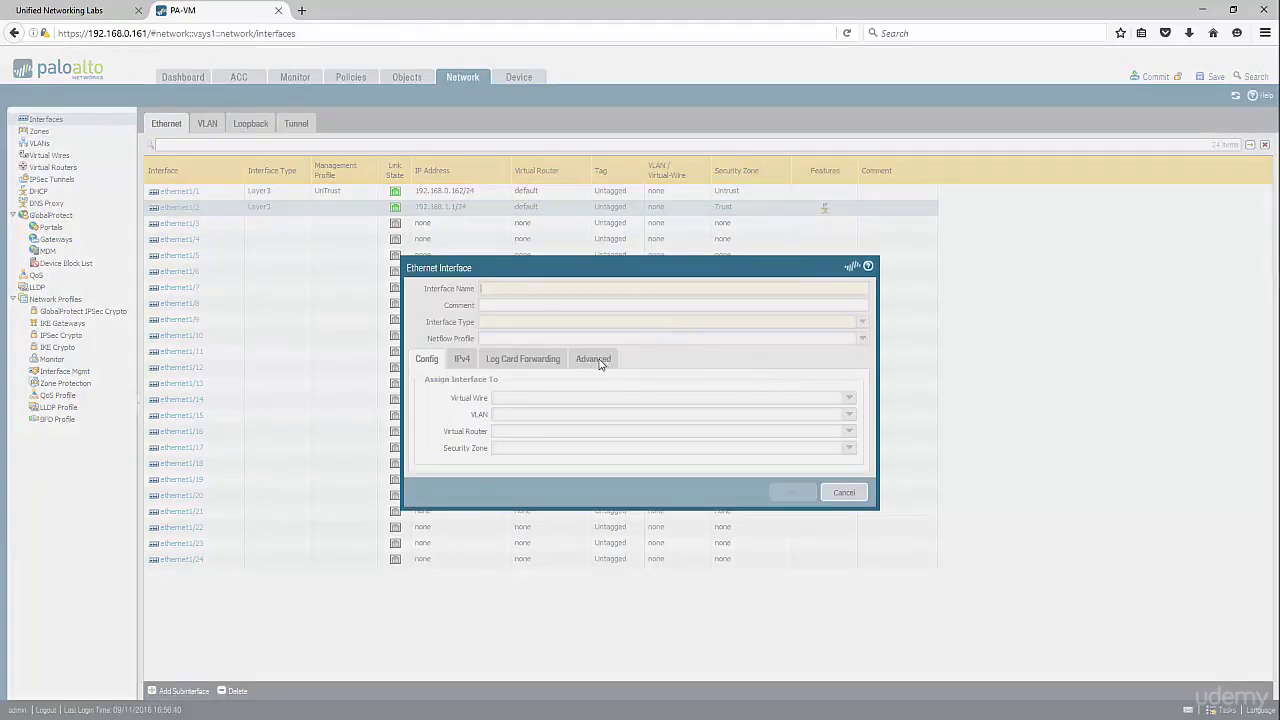
pyautogui.click(540, 358)
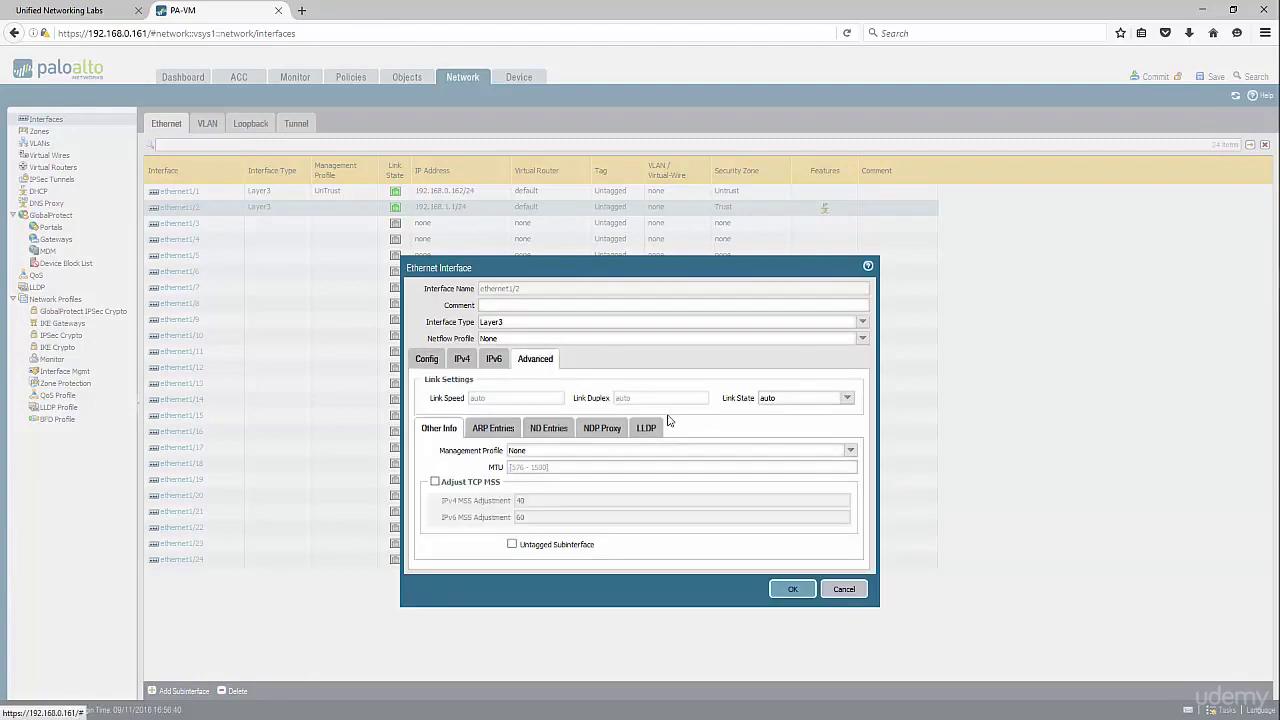
pyautogui.click(850, 450)
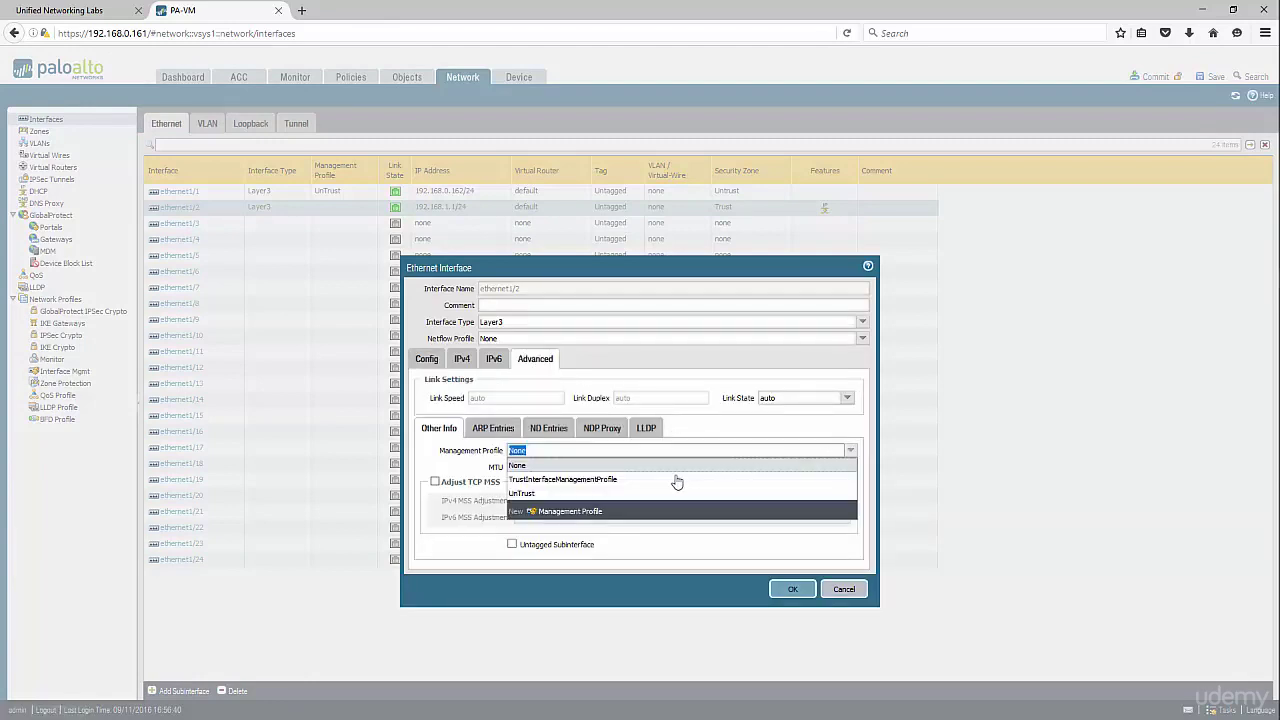
pyautogui.click(634, 482)
pyautogui.click(792, 590)
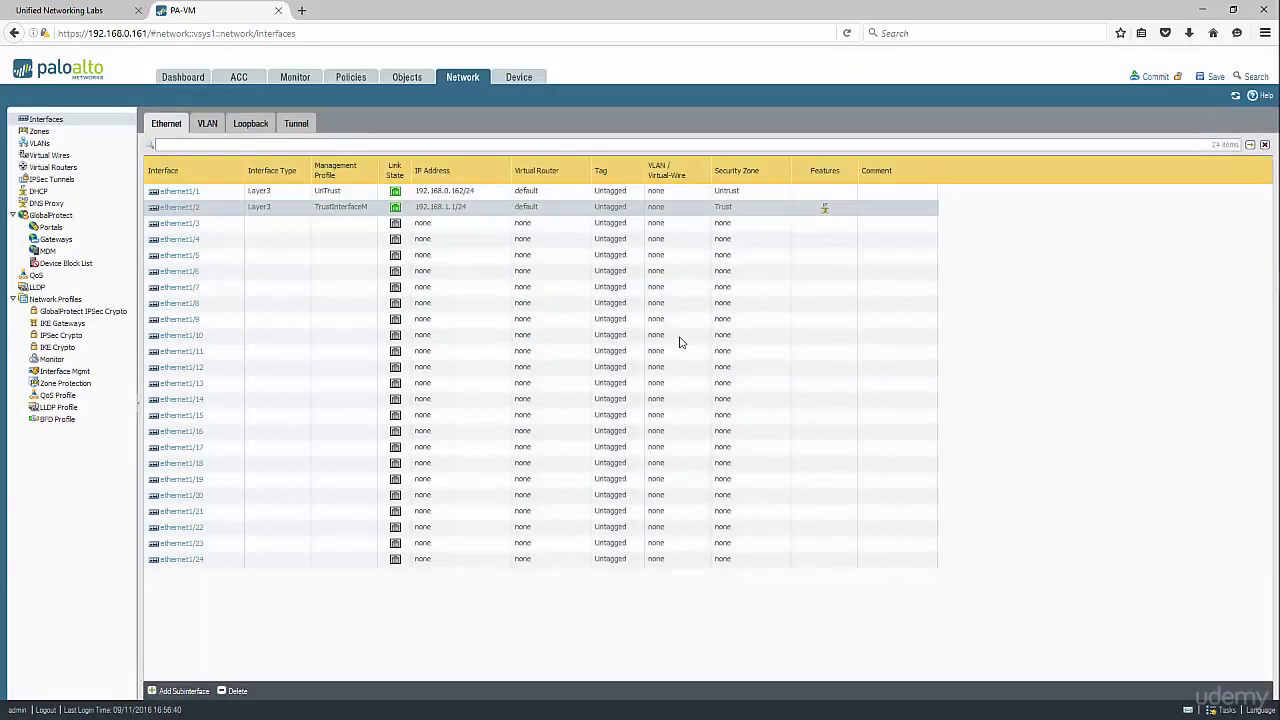
# Create a captive portal policy rule named CaptivePortalIdentification with Trust as its source zone.
pyautogui.click(349, 78)
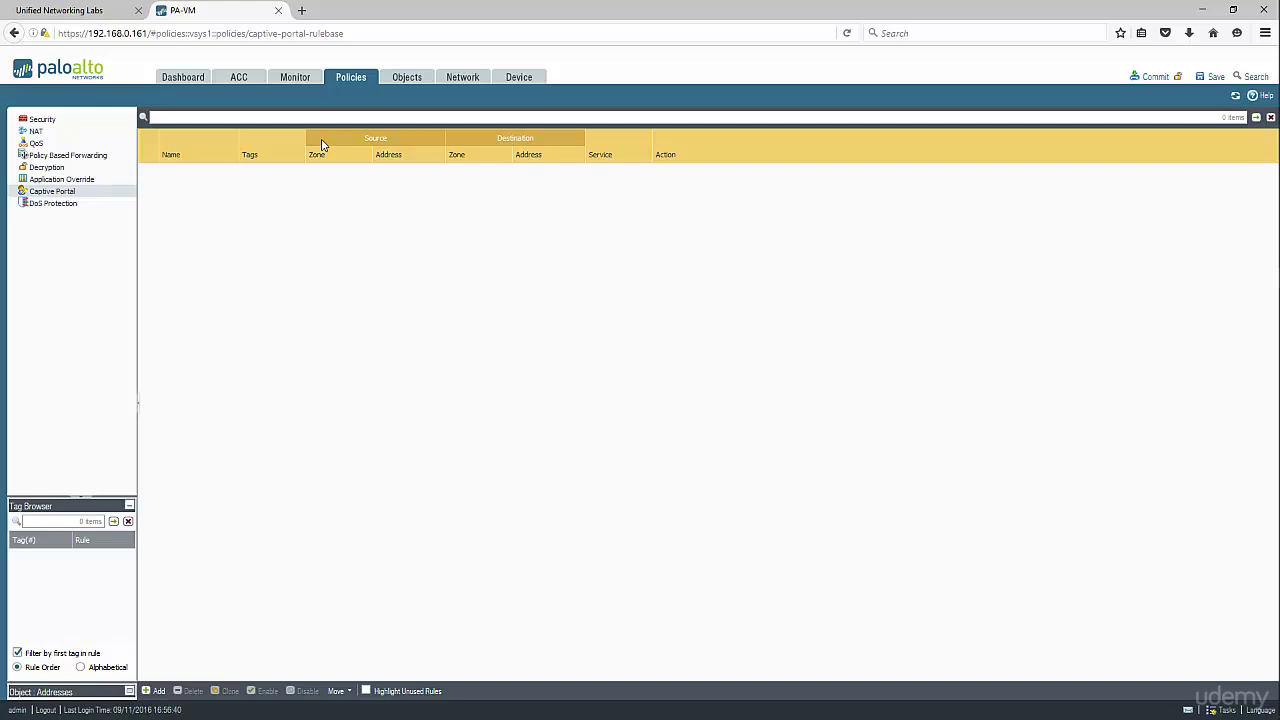
pyautogui.click(155, 690)
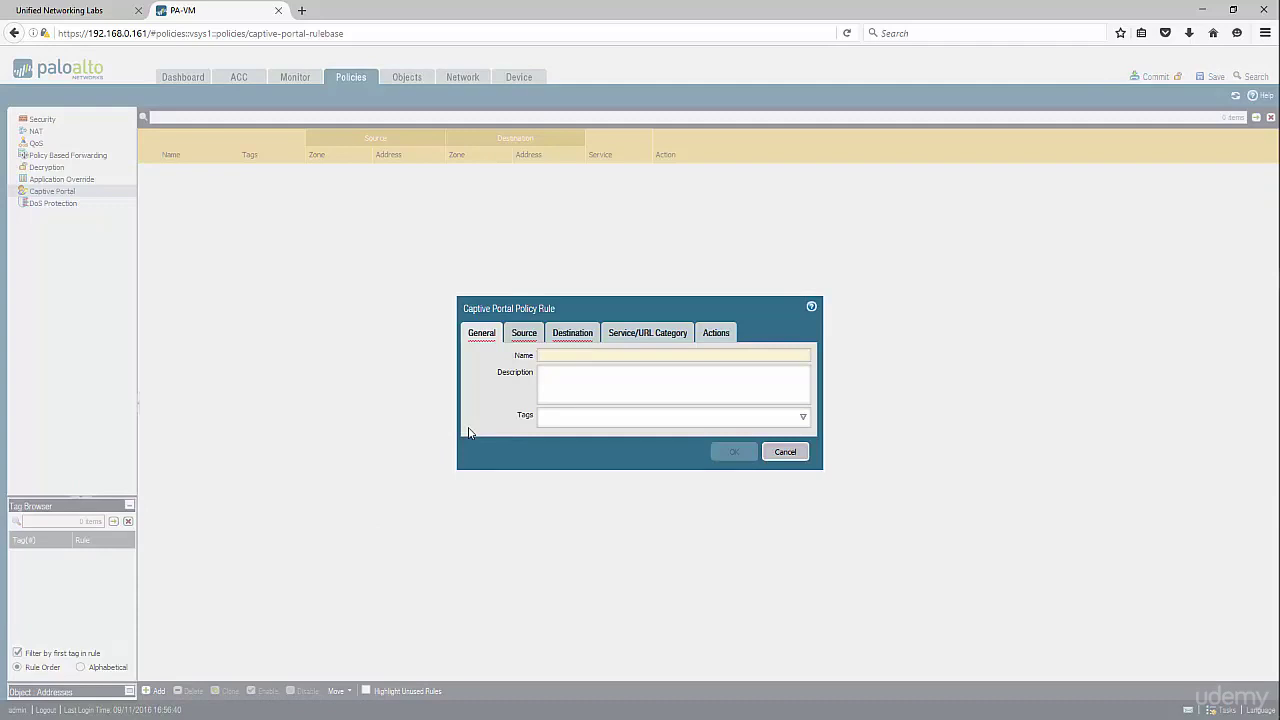
pyautogui.write('CaptivePortalIdentification')
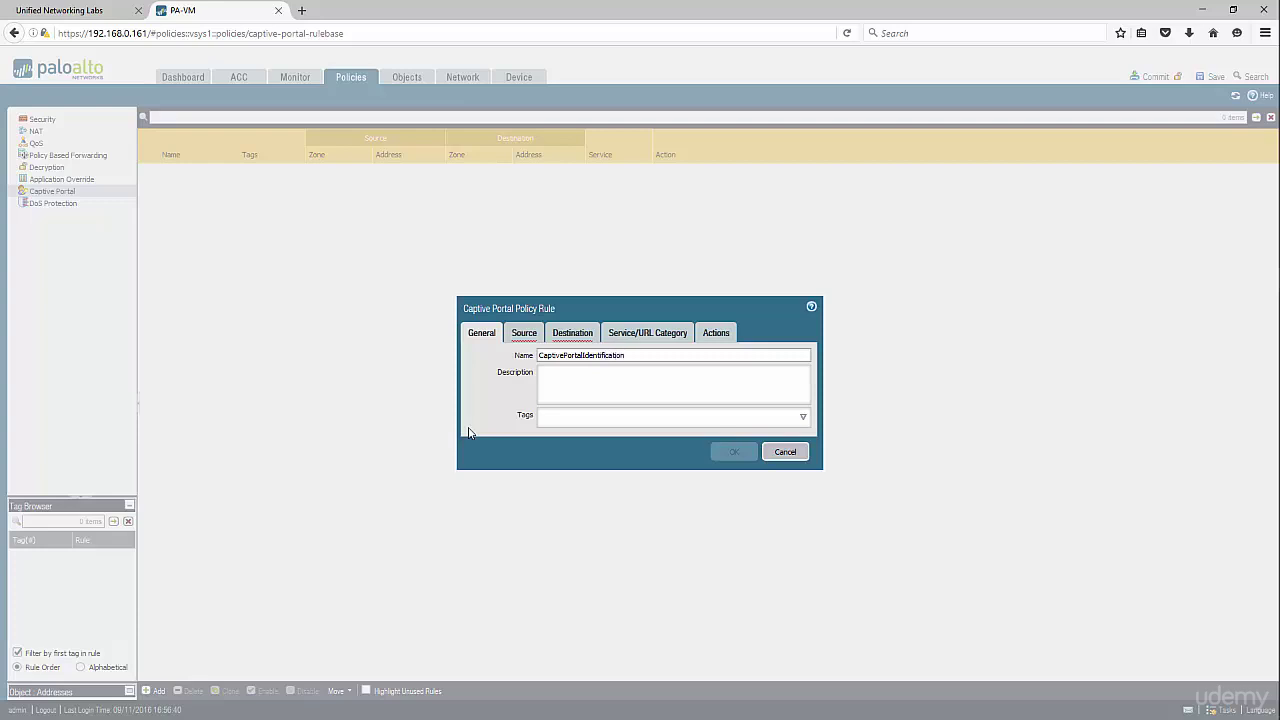
pyautogui.click(530, 338)
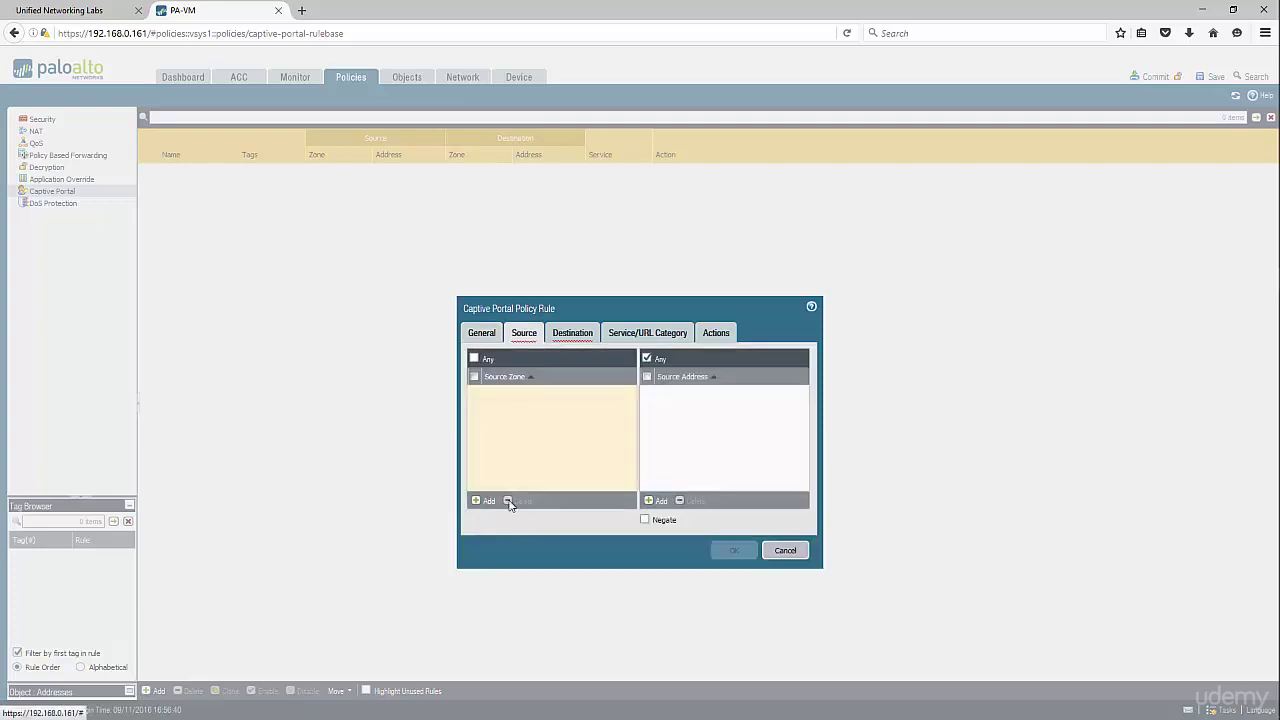
pyautogui.click(482, 501)
pyautogui.click(491, 413)
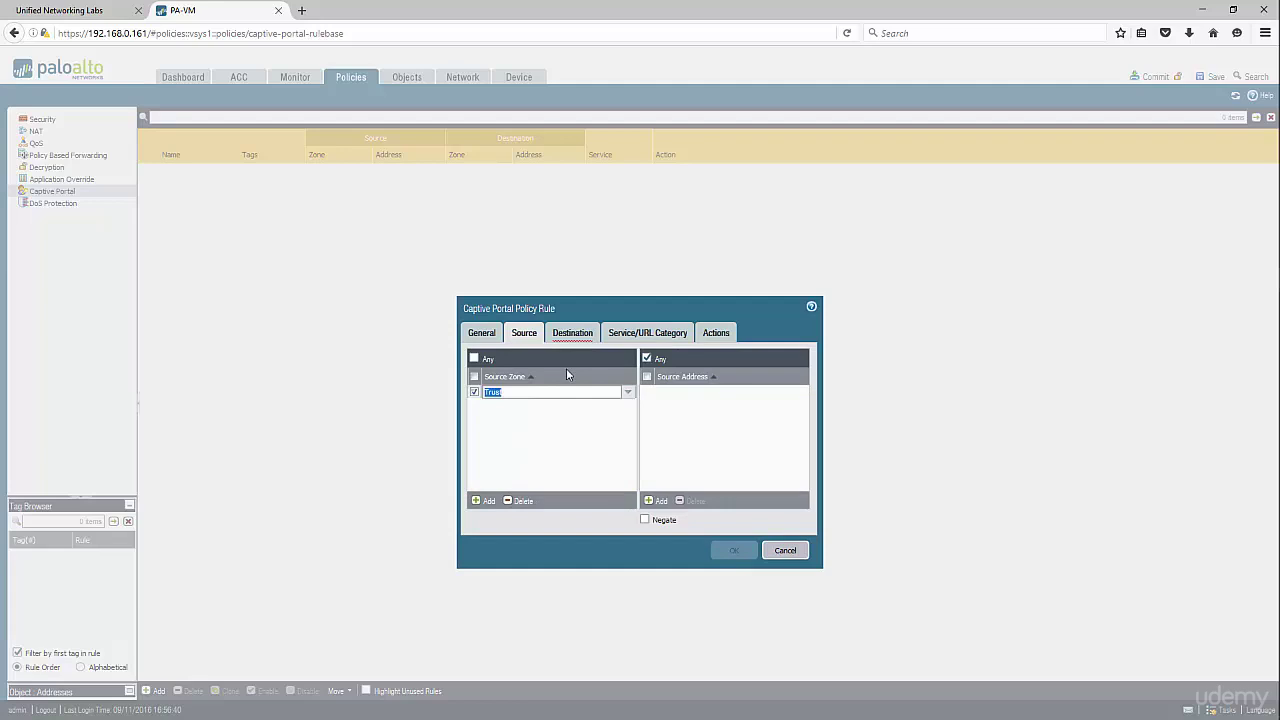
# Add Untrust as the destination zone of the captive portal policy rule.
pyautogui.click(572, 333)
pyautogui.click(482, 501)
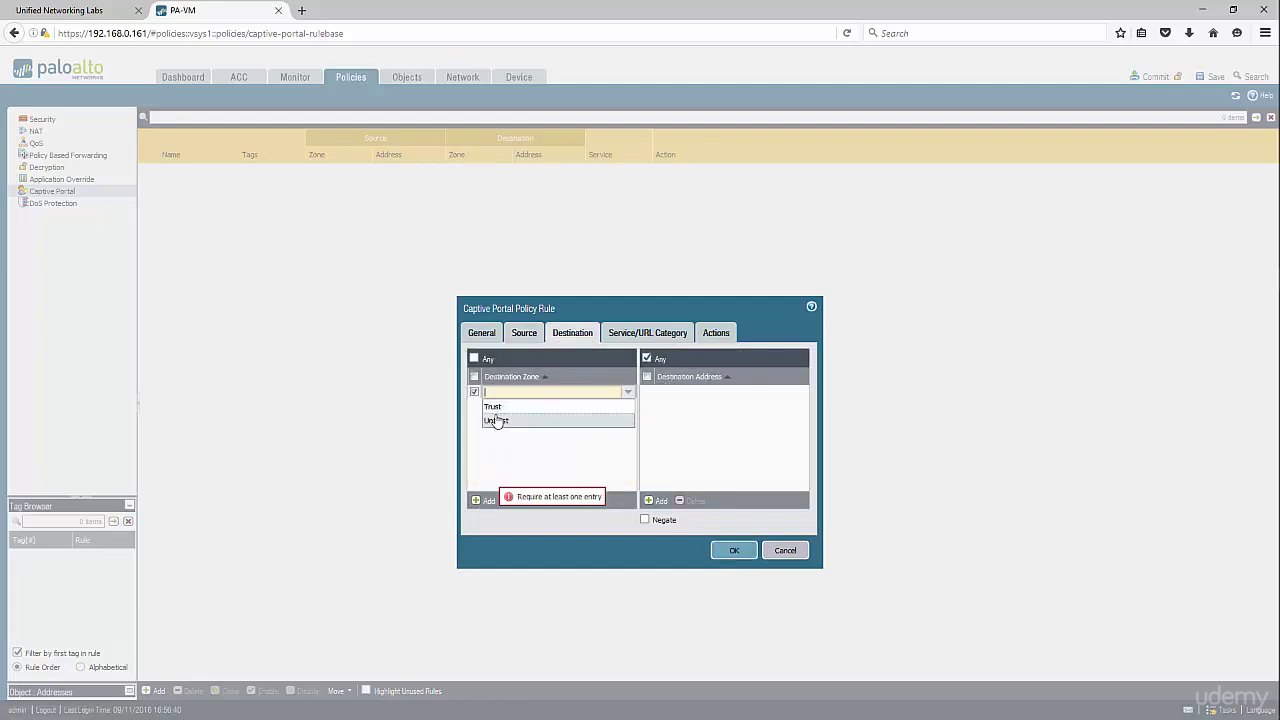
pyautogui.click(496, 421)
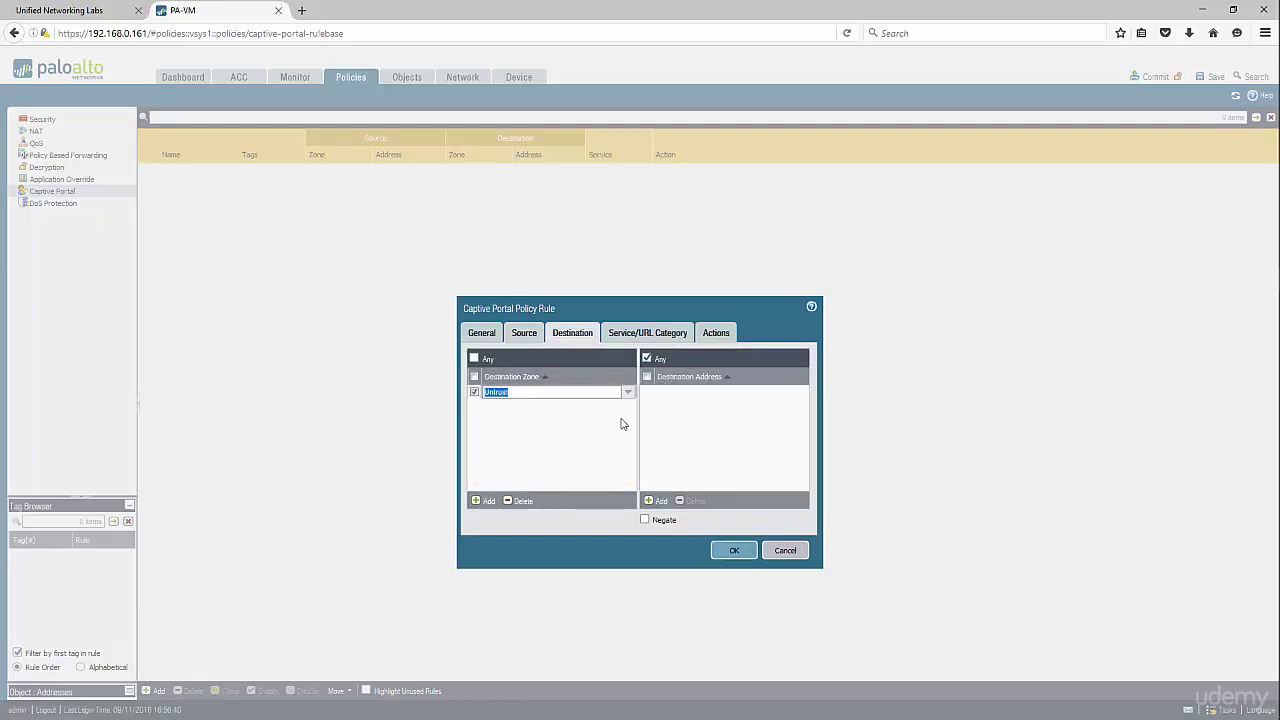
pyautogui.click(703, 457)
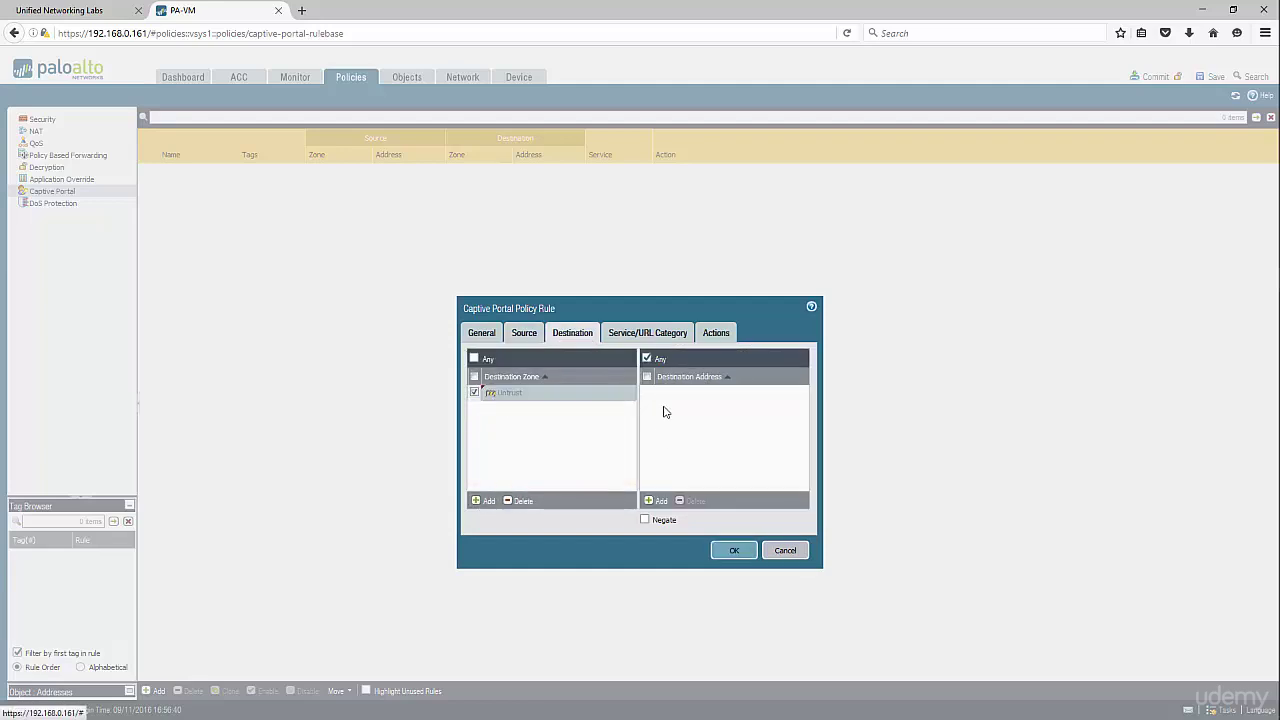
# Add service-https to the rule's services alongside service-http.
pyautogui.click(643, 335)
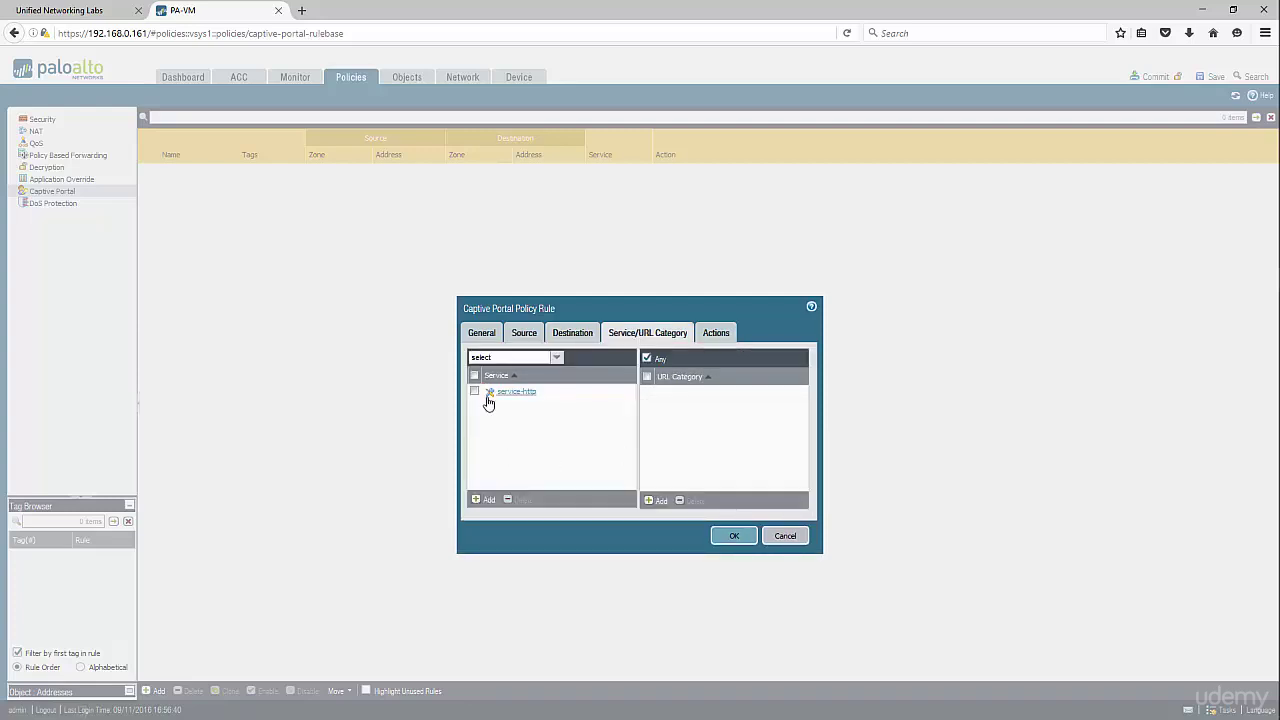
pyautogui.click(480, 499)
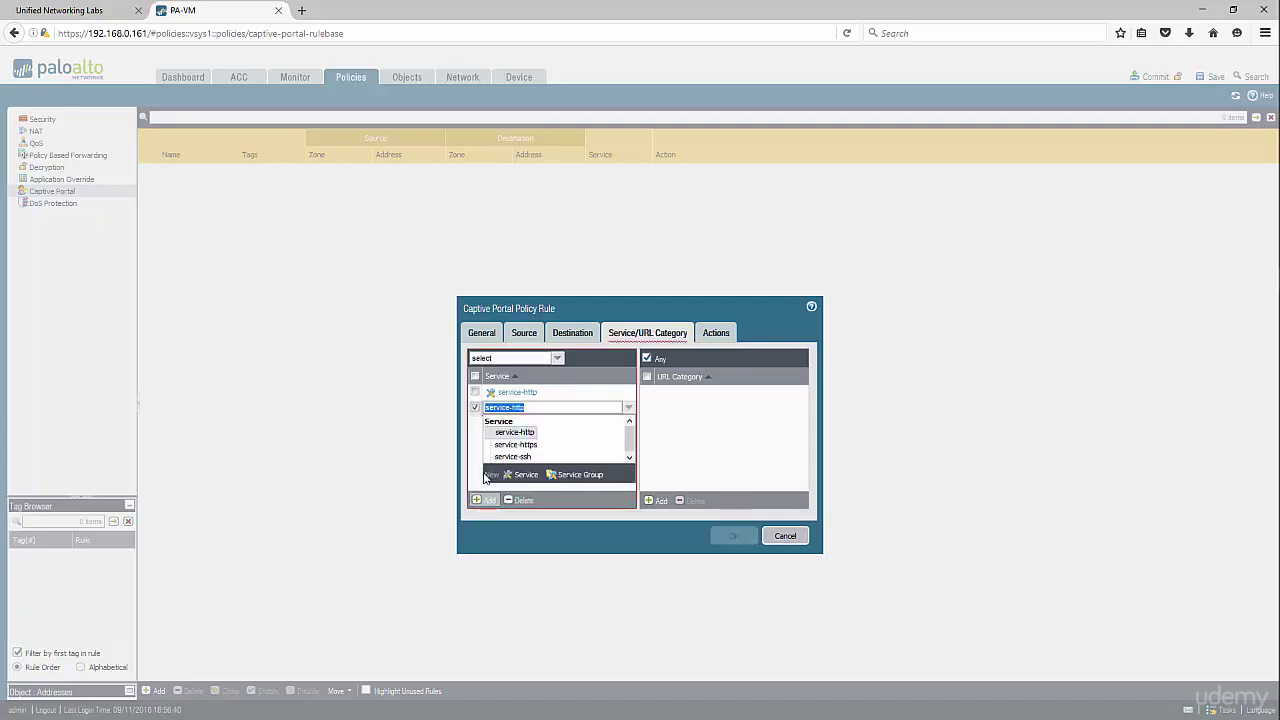
pyautogui.click(499, 446)
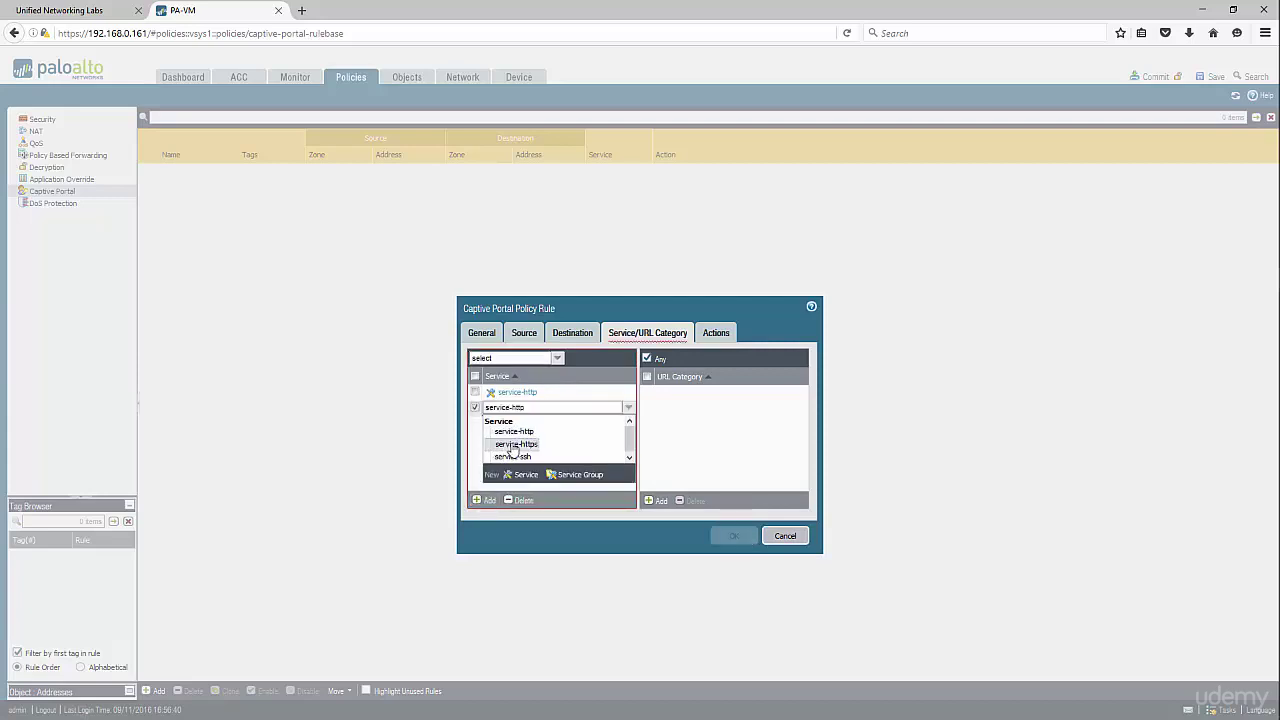
pyautogui.click(673, 441)
# Set the captive portal rule's action to web-form and save the rule.
pyautogui.click(717, 338)
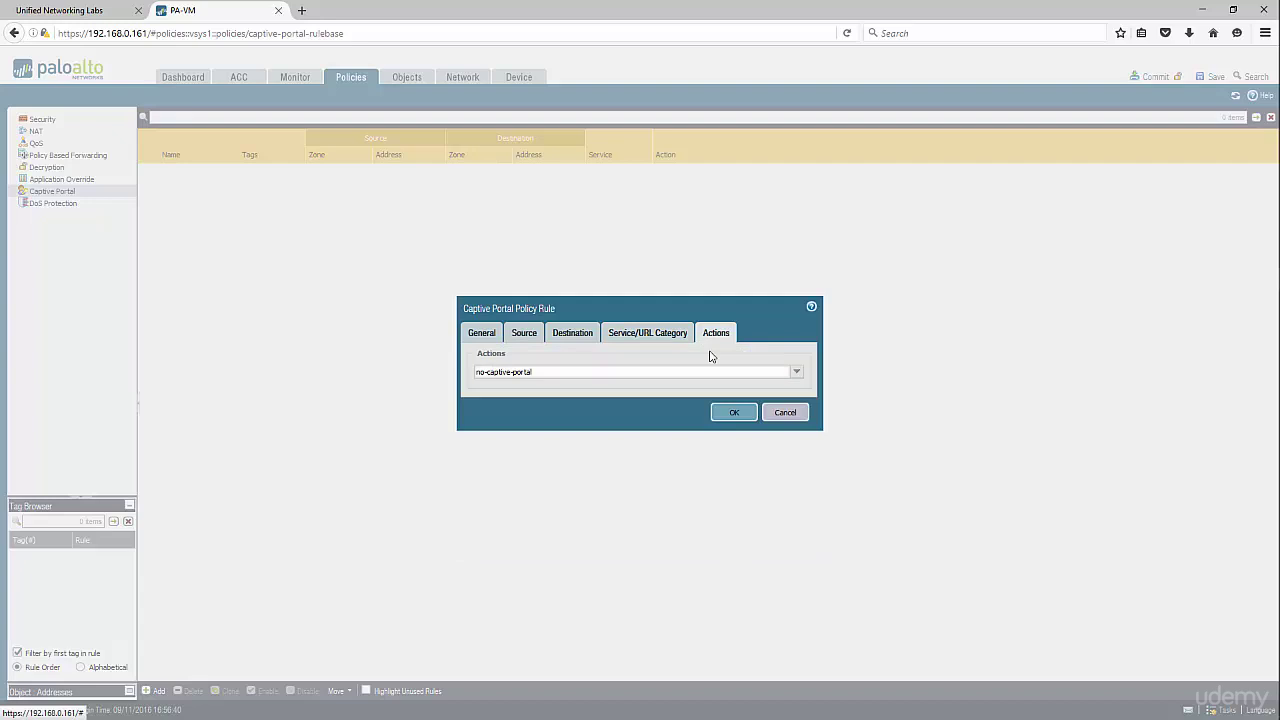
pyautogui.click(796, 380)
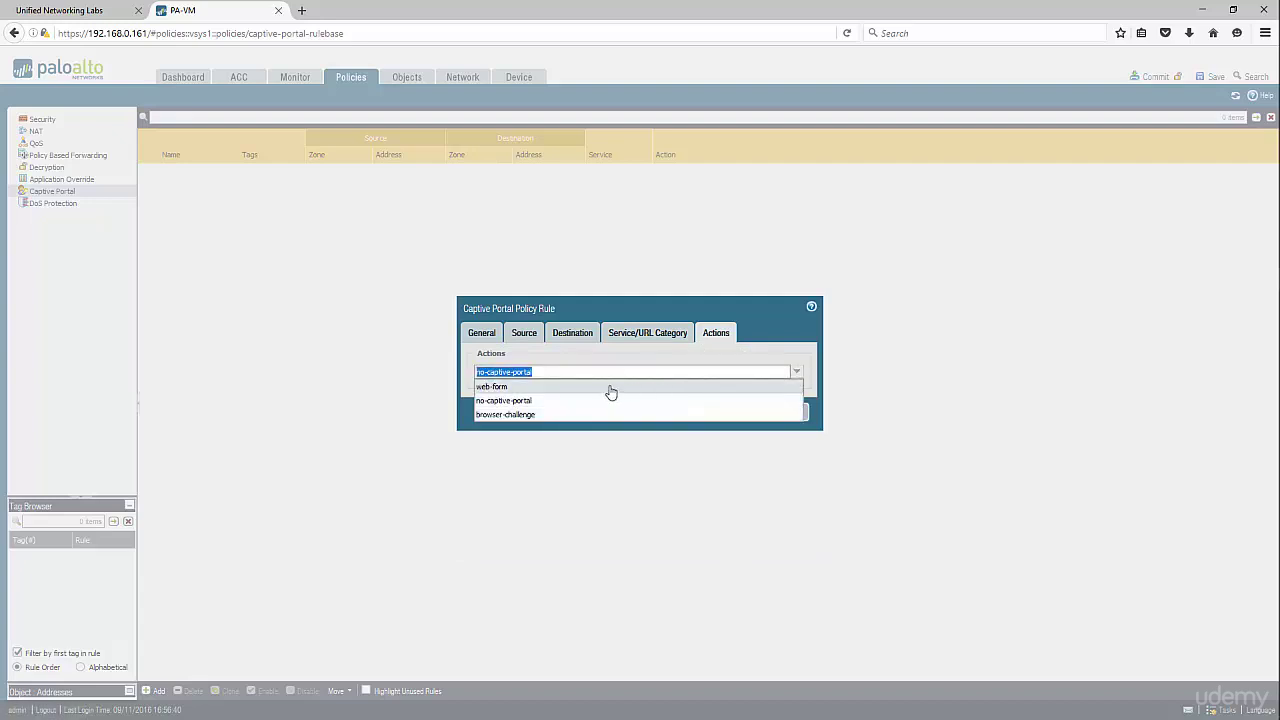
pyautogui.click(609, 387)
pyautogui.click(796, 376)
pyautogui.click(640, 387)
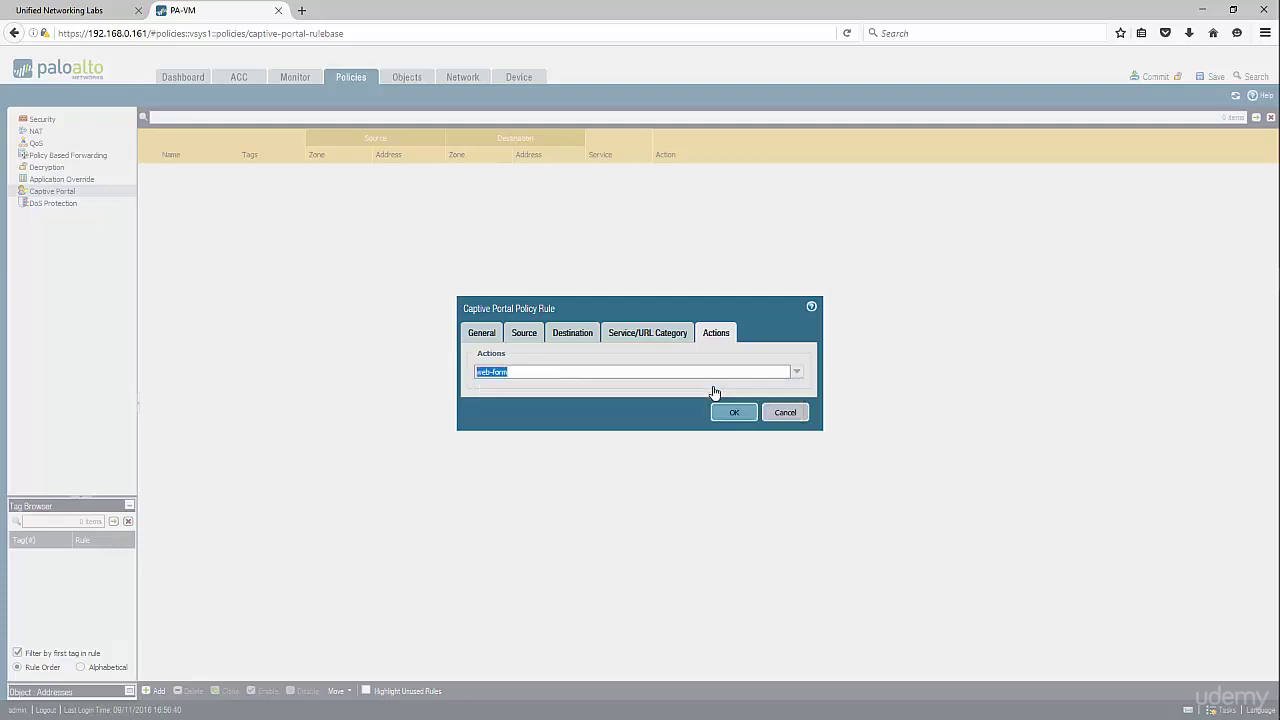
pyautogui.click(740, 413)
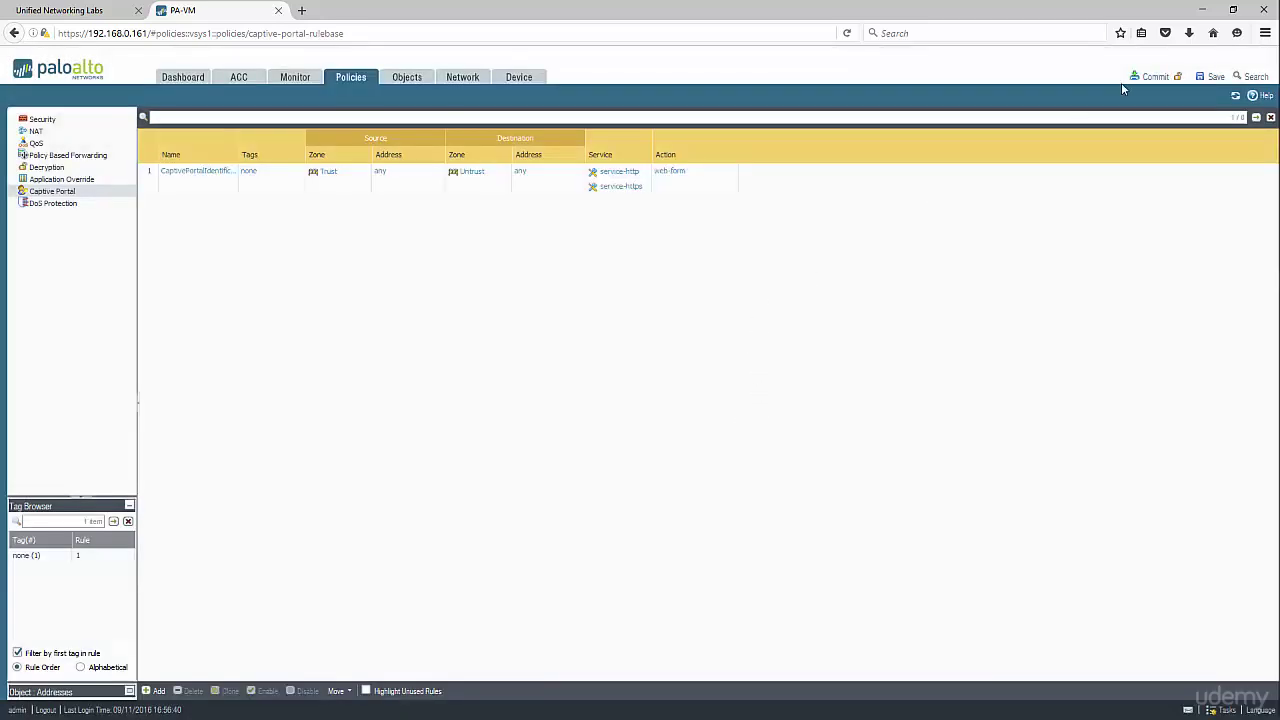
# Commit the changes to the firewall's running configuration.
pyautogui.click(1153, 77)
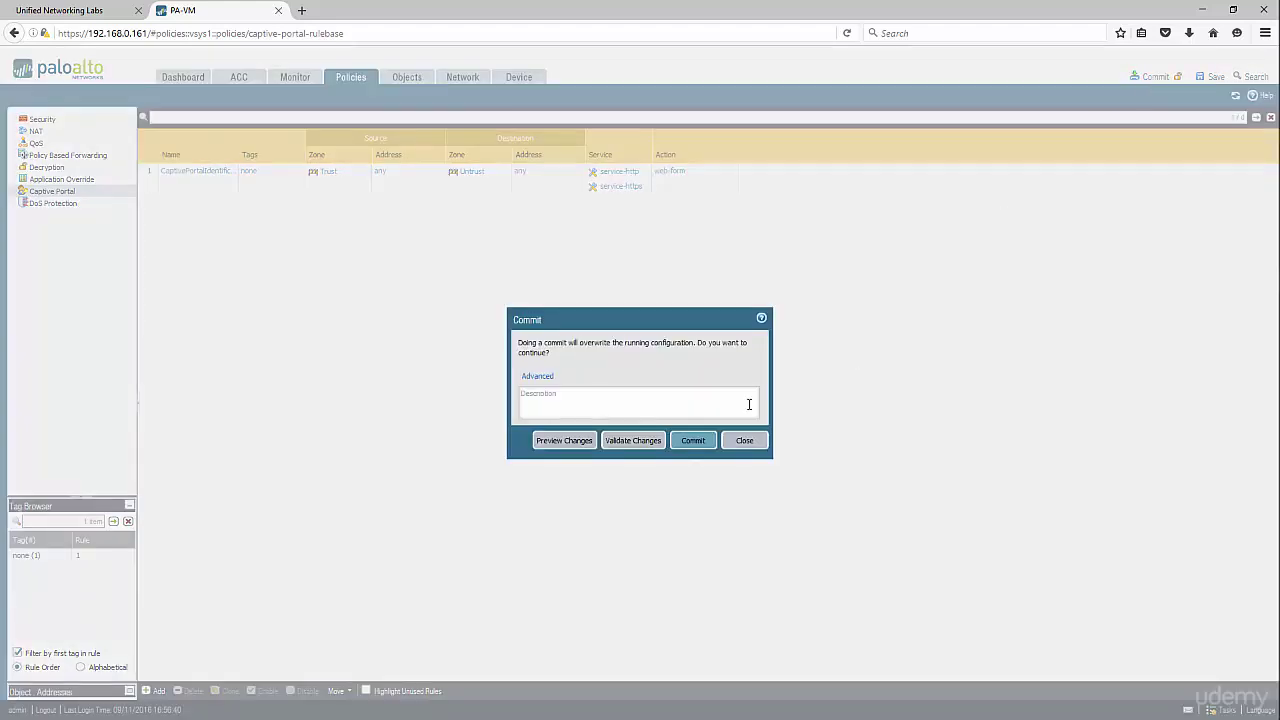
pyautogui.click(709, 441)
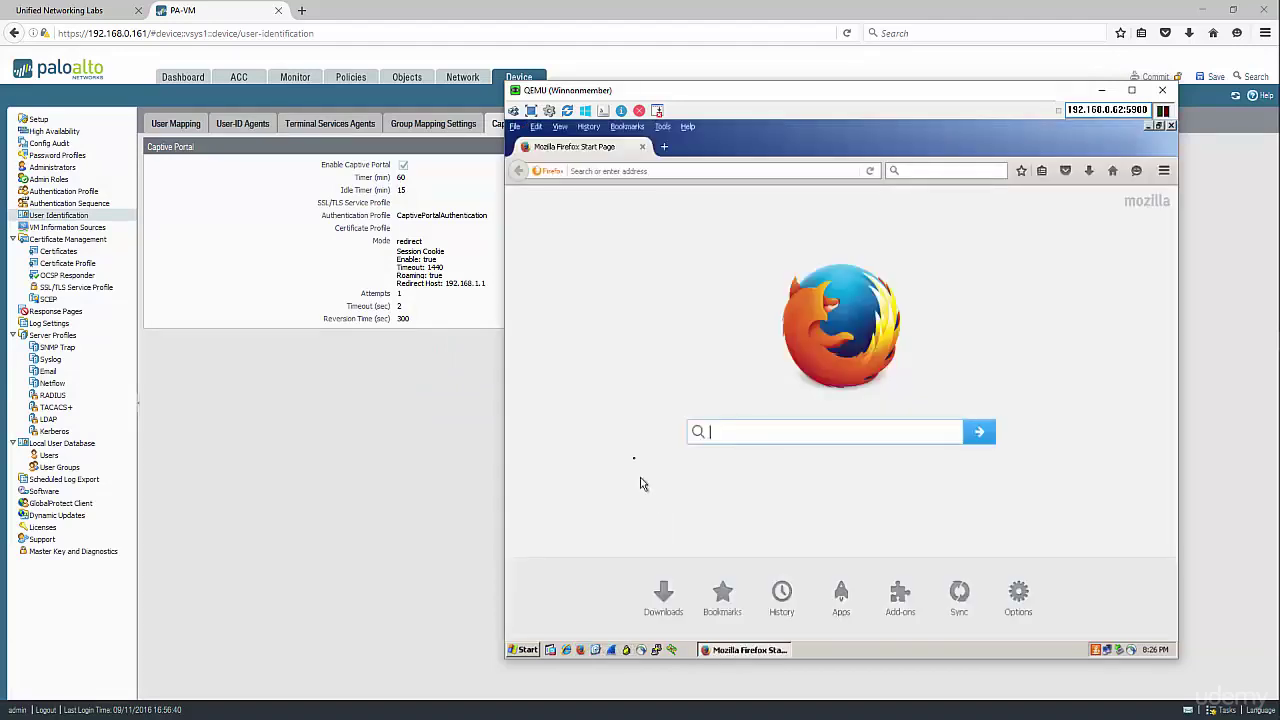
pyautogui.click(621, 171)
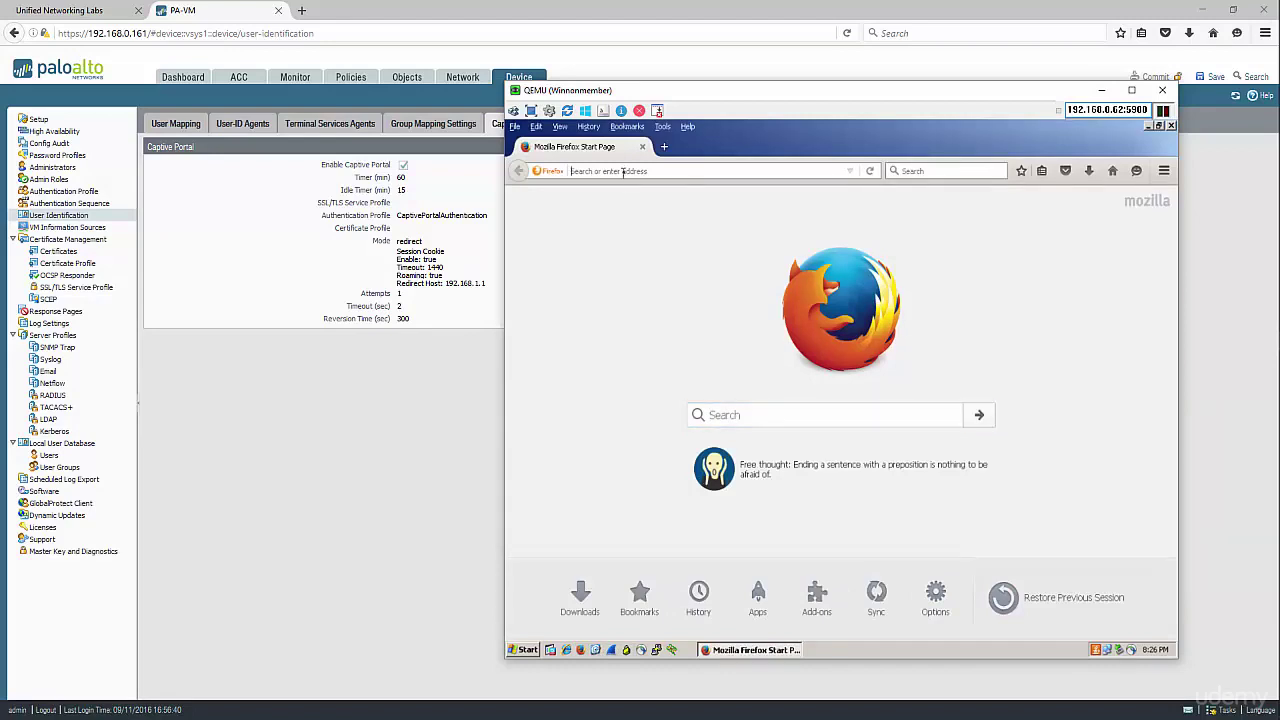
pyautogui.write('www.cnn.com/')
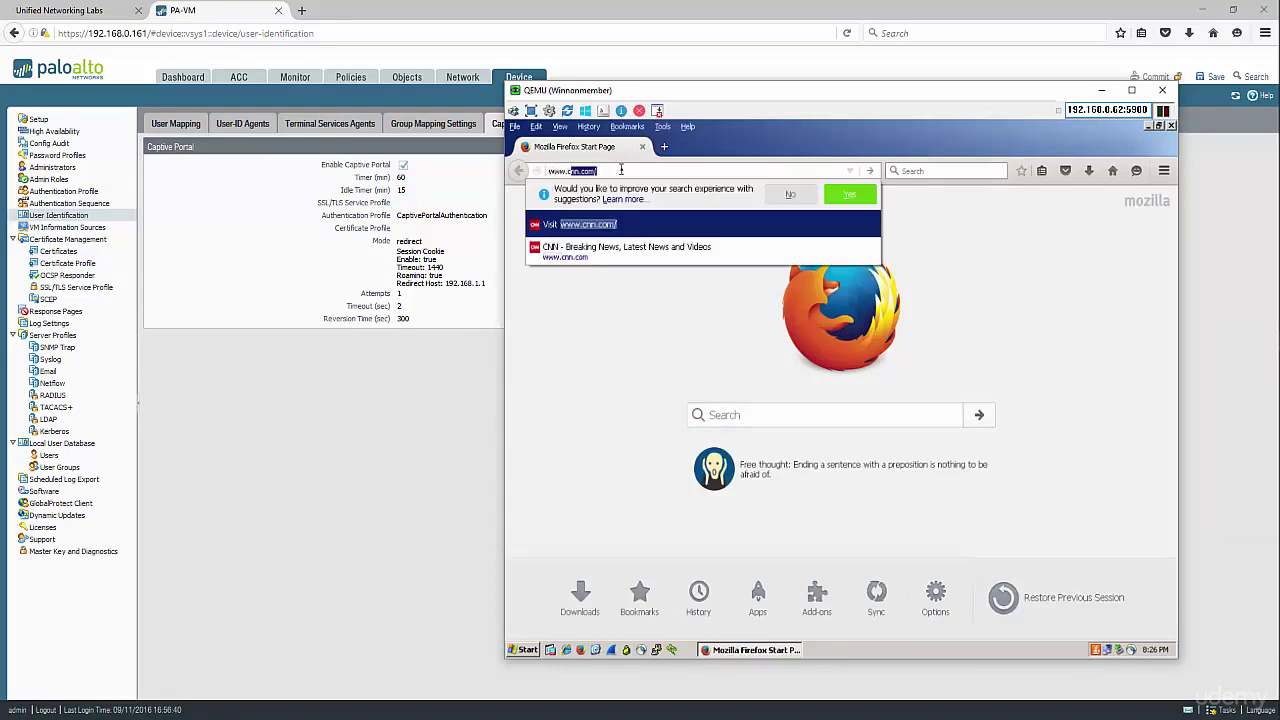
pyautogui.press('Return')
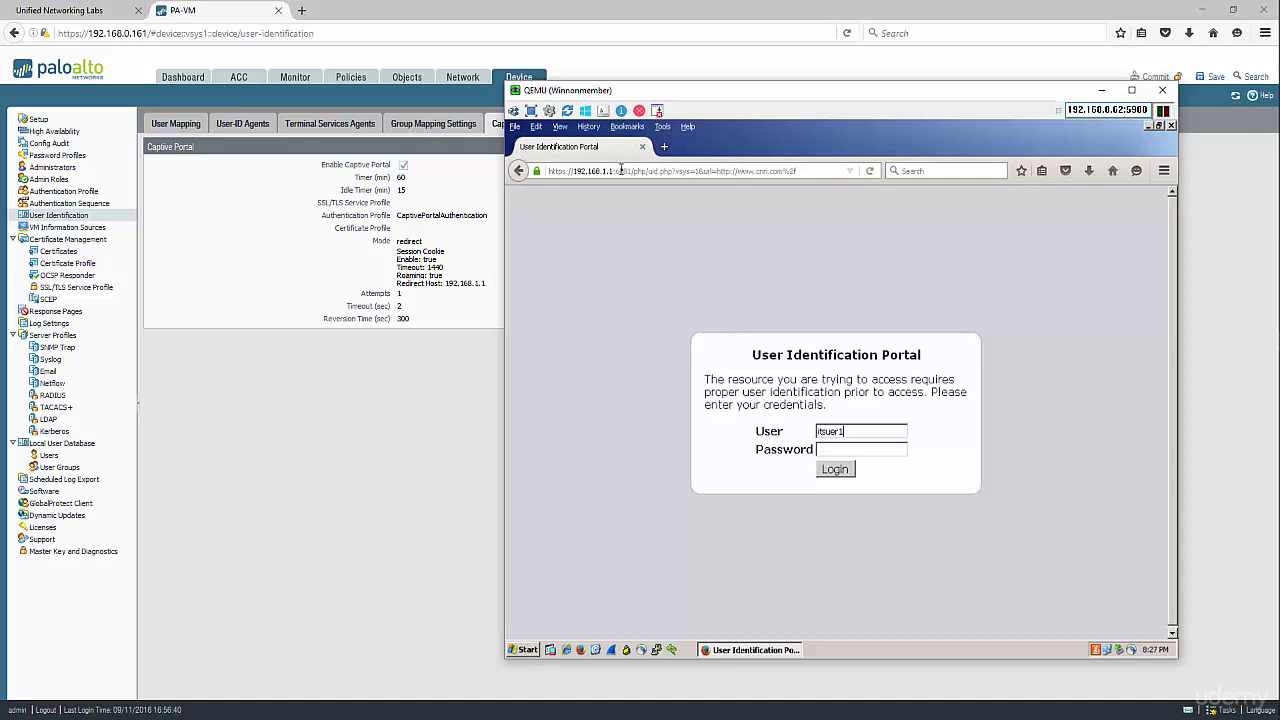
# Correct the user name to ituser1, enter the account password and log in to the User Identification Portal.
pyautogui.hotkey('shift', 'Tab')
pyautogui.press('BackSpace')
pyautogui.write('*****')
pyautogui.press('Return')
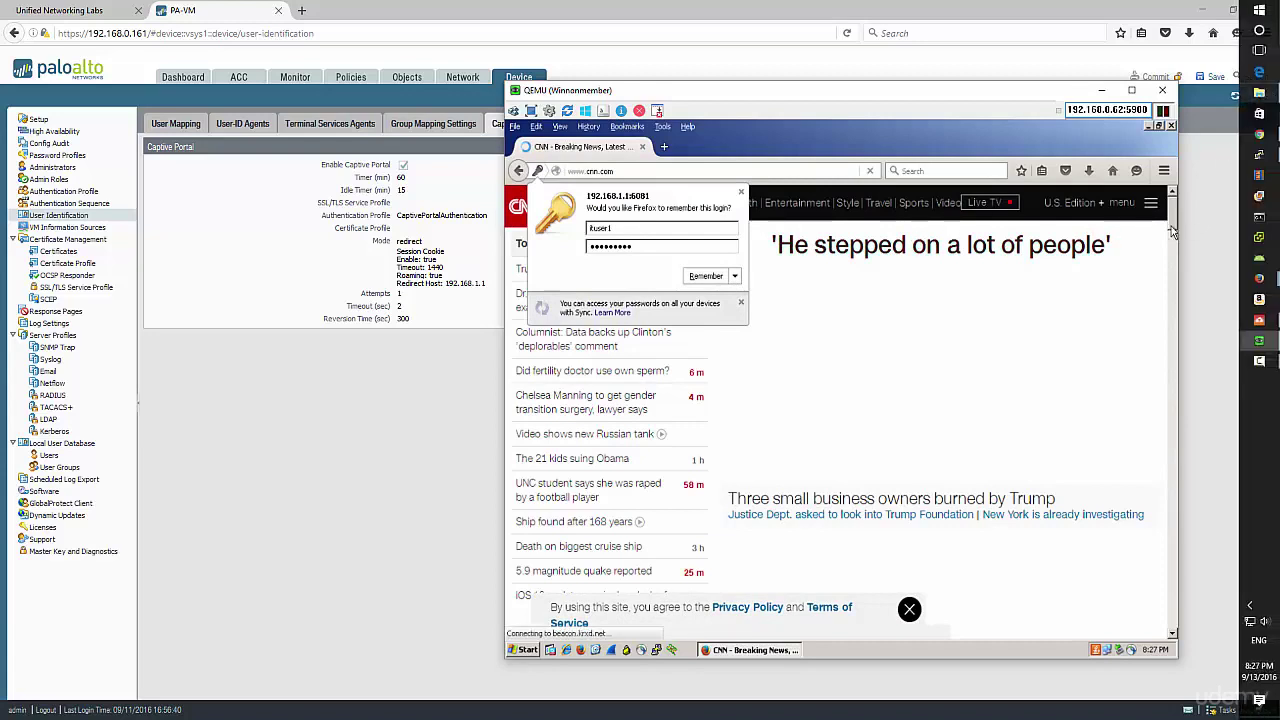
# Switch to the firewall's PuTTY session, run "show user ip-user-mapping all" and examine the captive portal entry's user and IP address.
pyautogui.hotkey('alt', 'Tab')
pyautogui.press('BackSpace')
pyautogui.press('BackSpace')
pyautogui.press('BackSpace')
pyautogui.press('BackSpace')
pyautogui.press('BackSpace')
pyautogui.write('user ip-u')
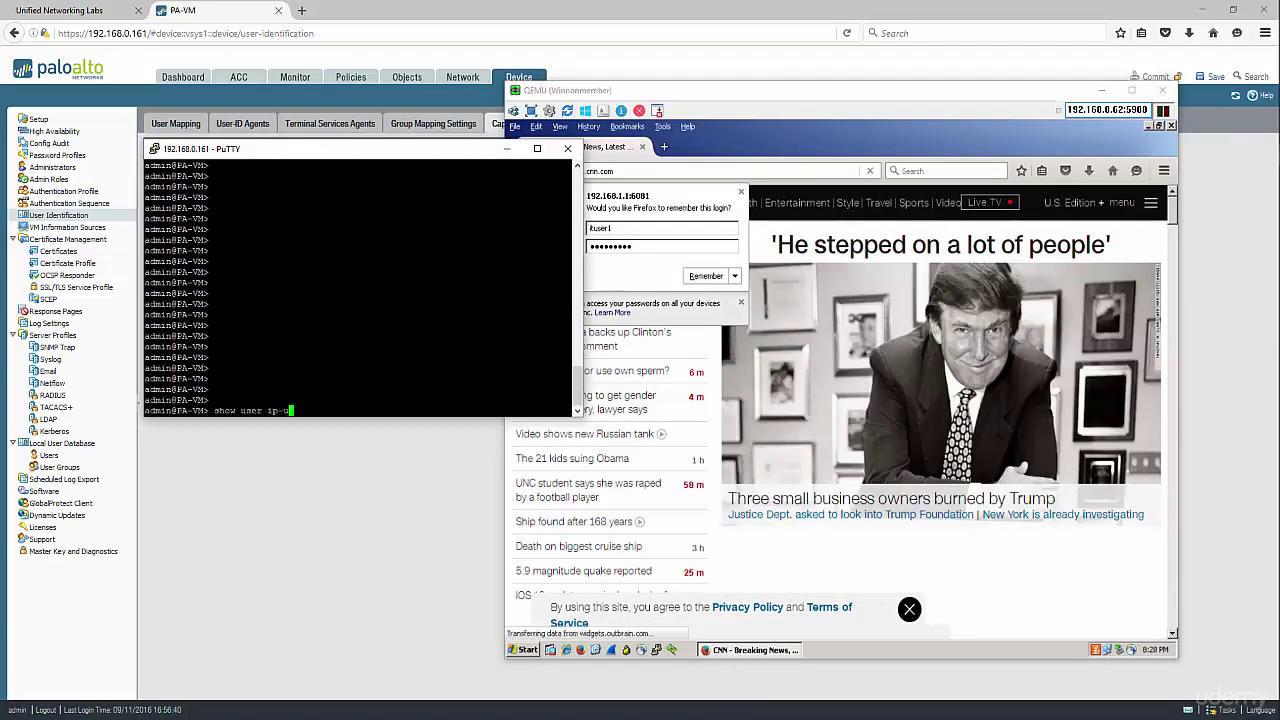
pyautogui.press('Tab')
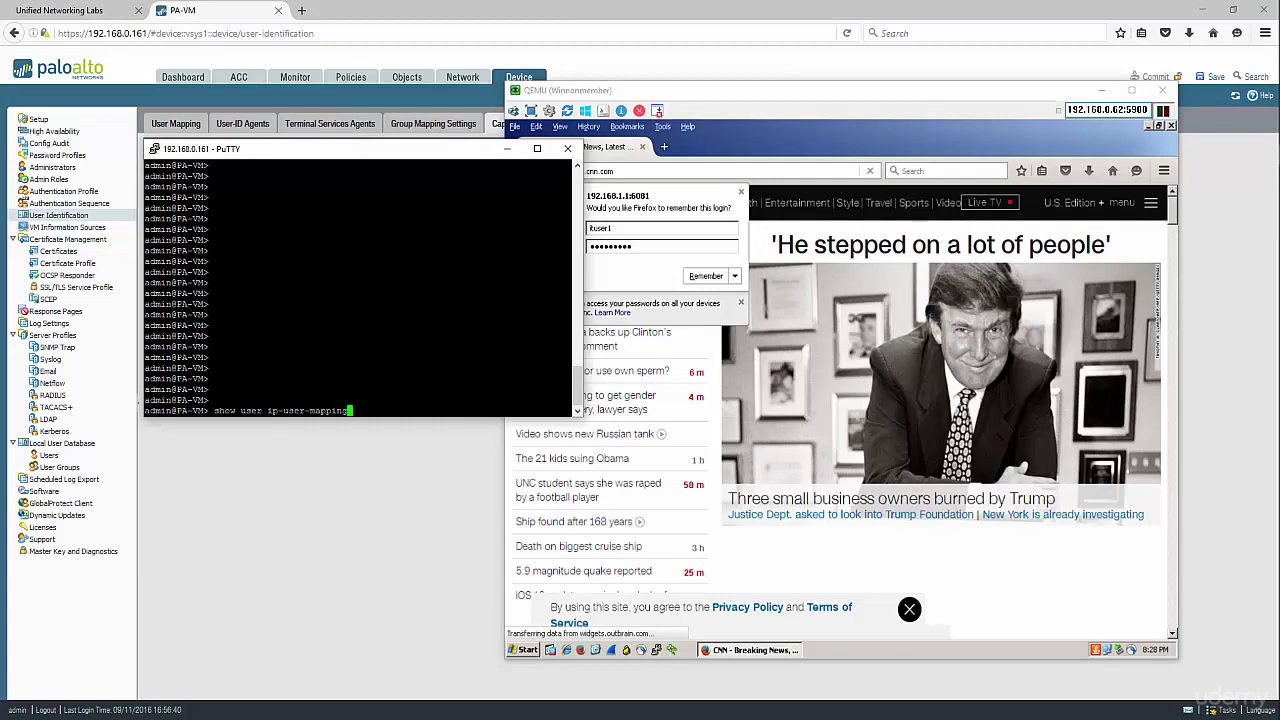
pyautogui.write('all')
pyautogui.press('Return')
pyautogui.moveTo(348, 368); pyautogui.dragTo(310, 368)
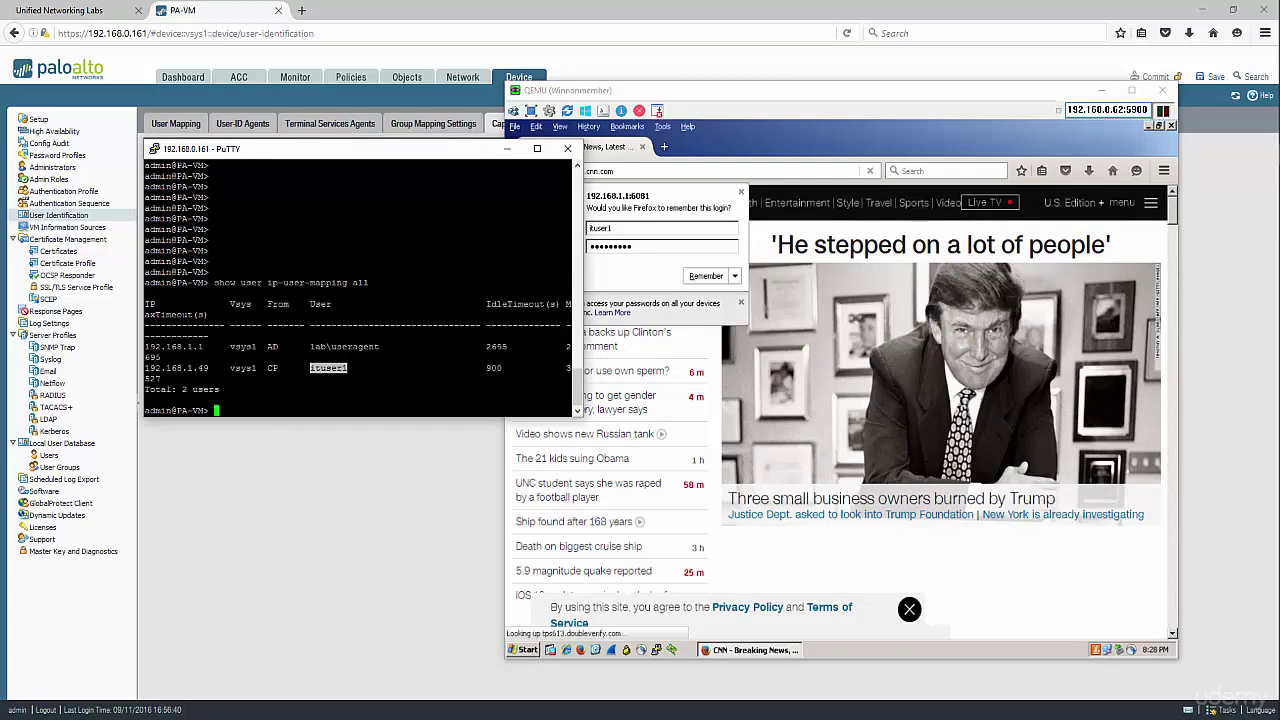
pyautogui.click(179, 368)
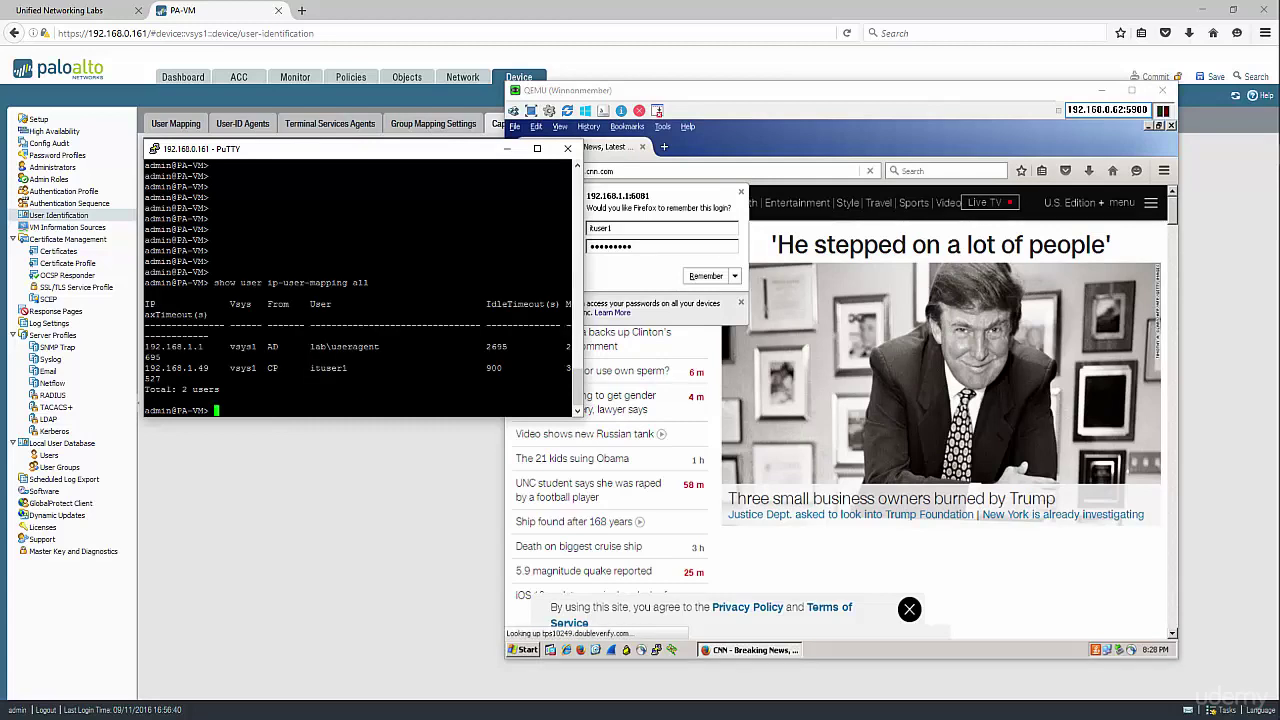
# Start the Win8 node in Unified Networking Labs, open its VNC console and launch Internet Explorer there.
pyautogui.click(72, 14)
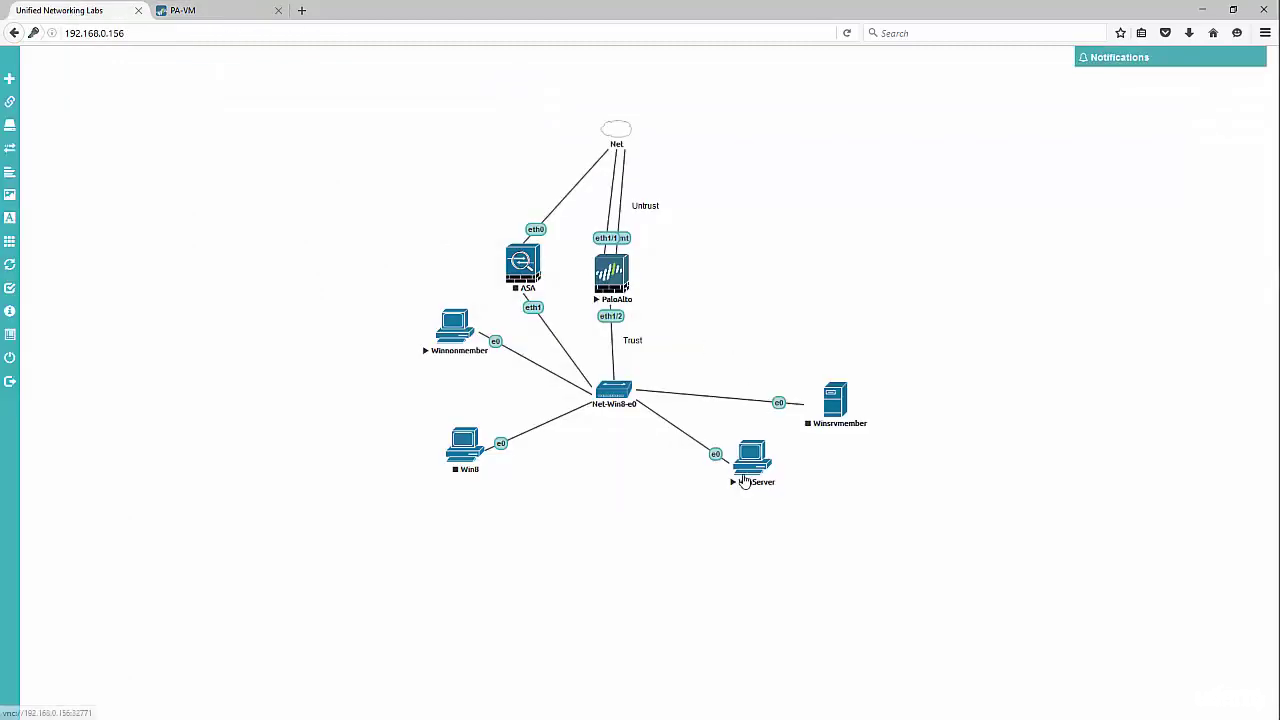
pyautogui.rightClick(469, 460)
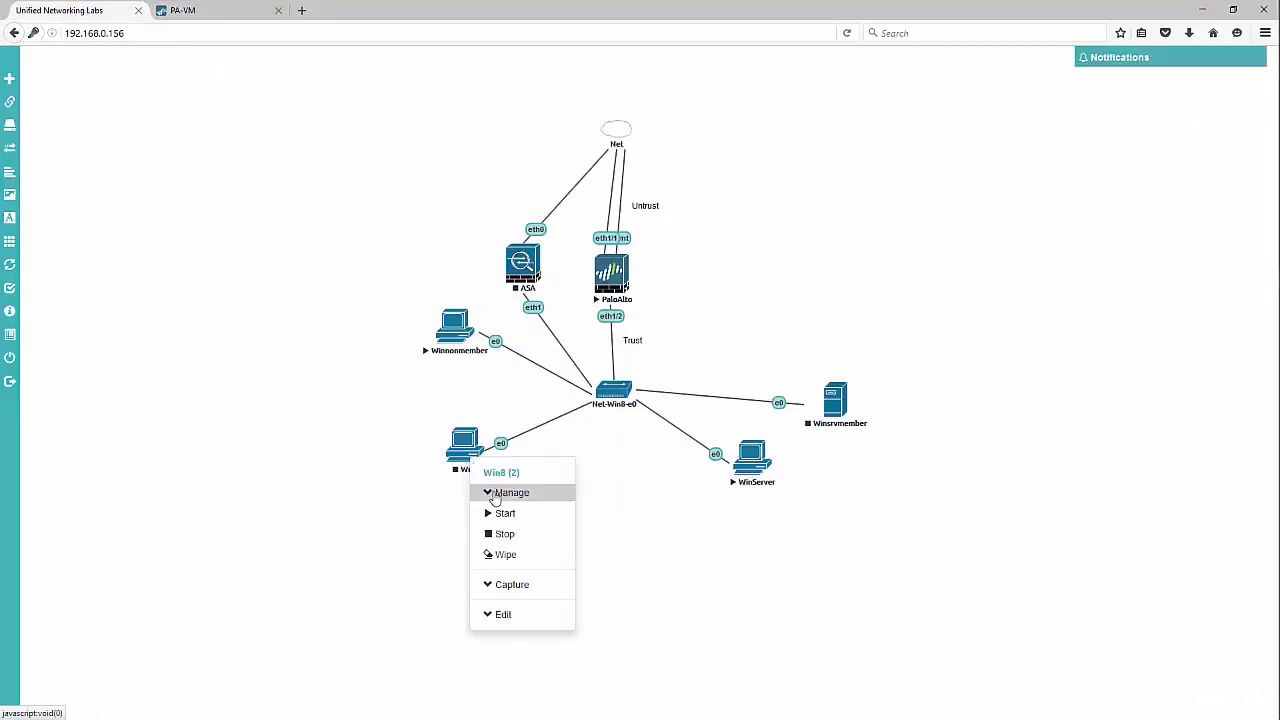
pyautogui.click(504, 514)
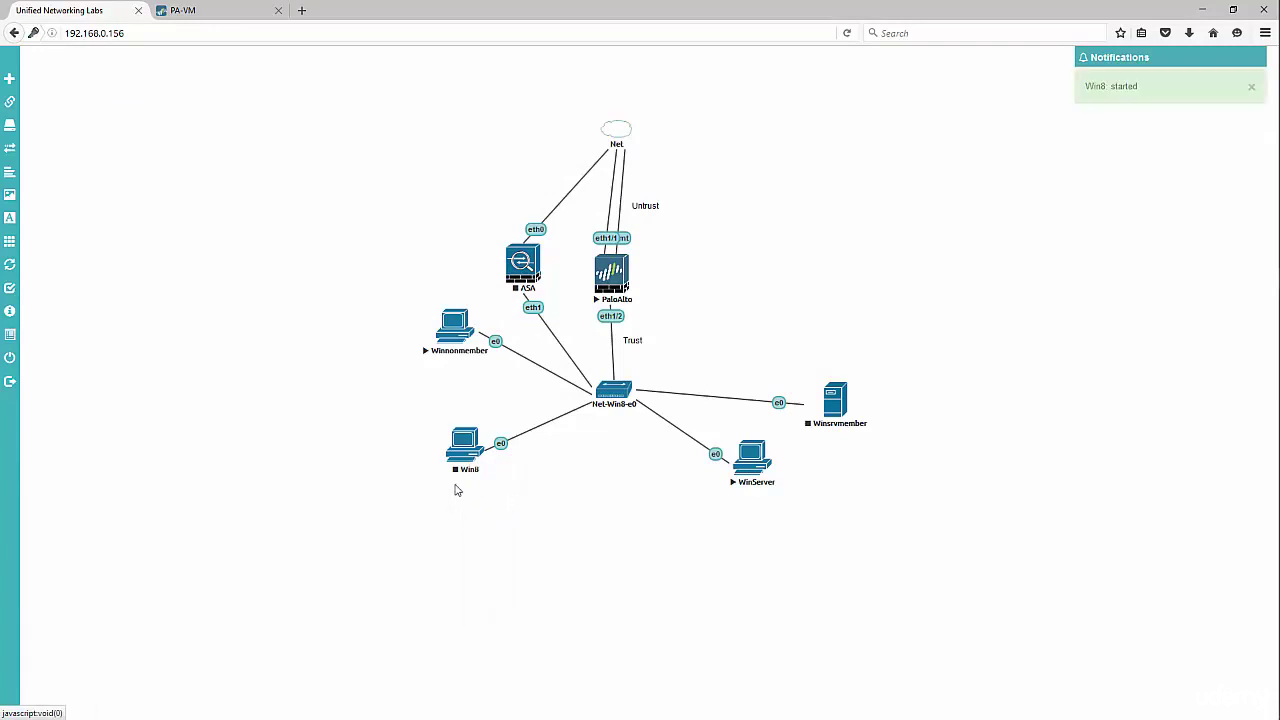
pyautogui.click(478, 455)
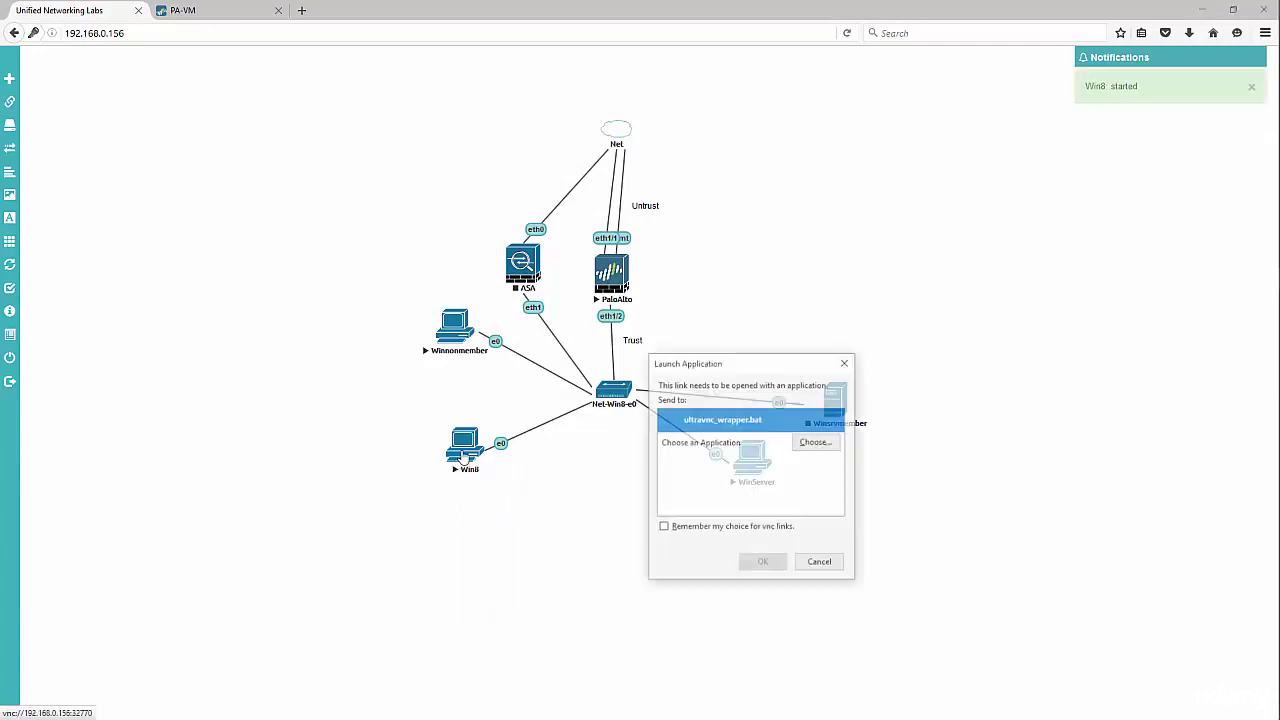
pyautogui.click(762, 562)
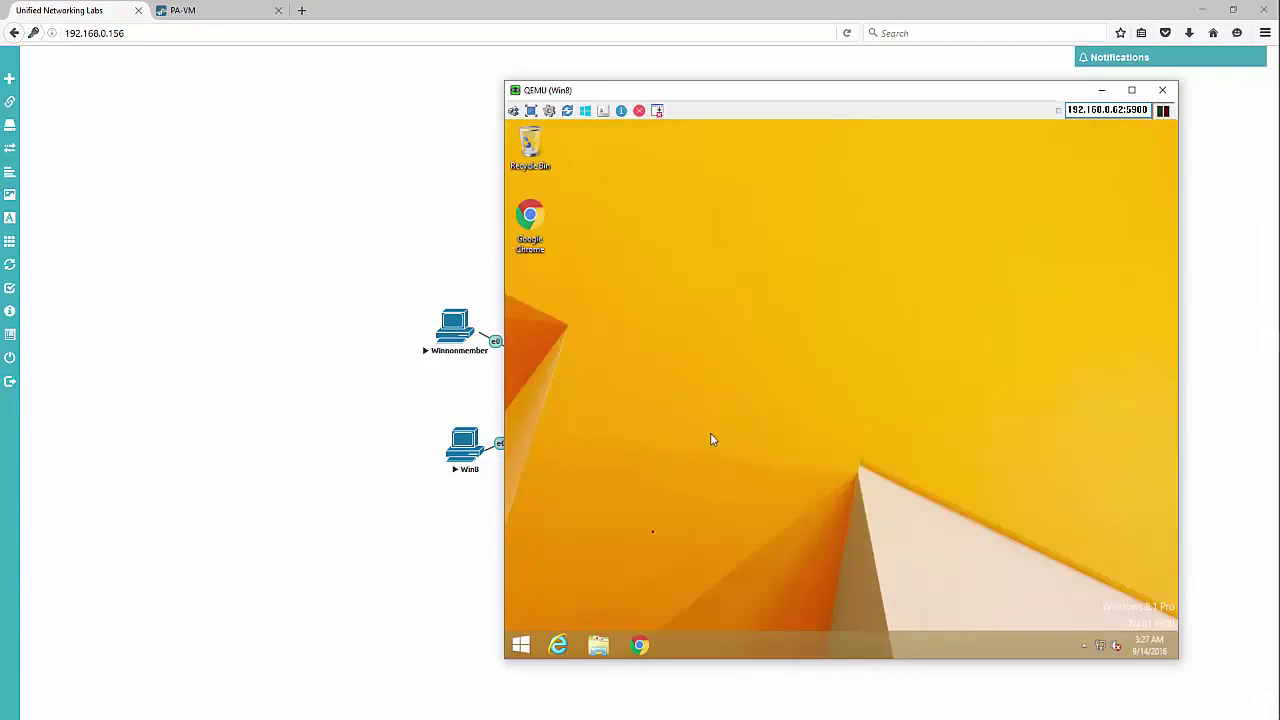
pyautogui.click(558, 645)
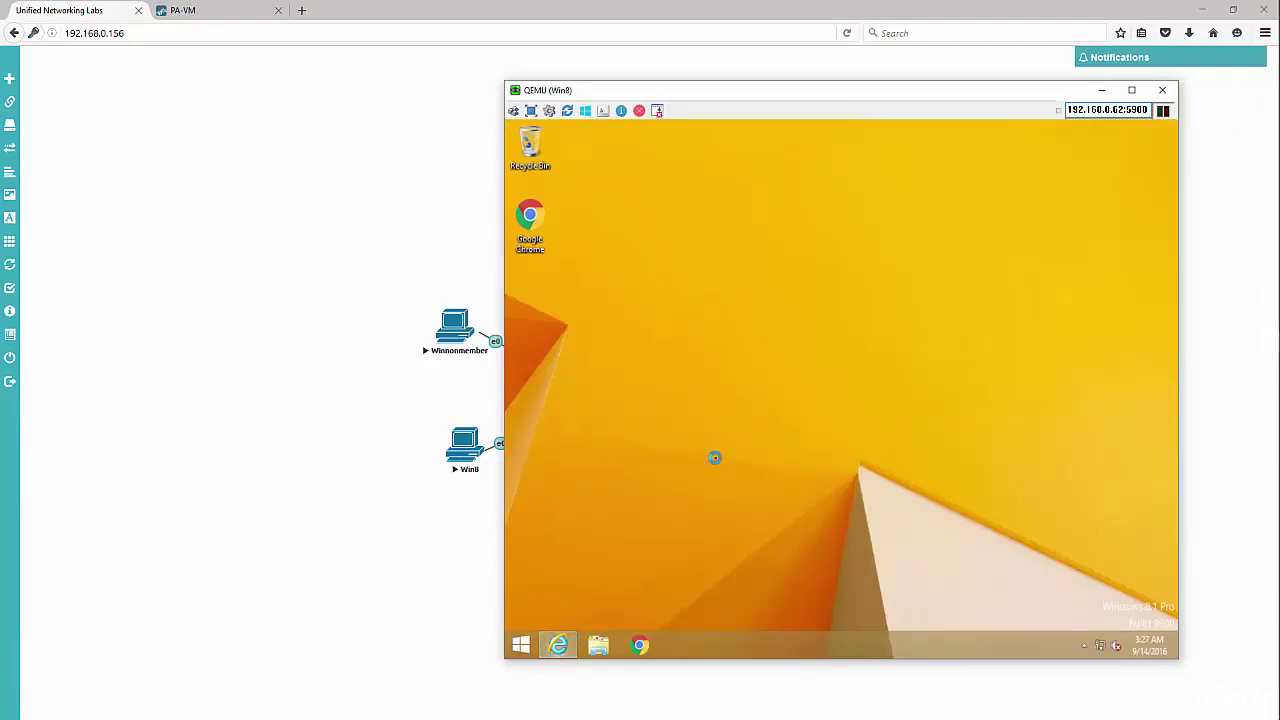
# Switch back to PuTTY, rerun "show user ip-user-mapping all" and examine the user mapped to 192.168.1.50.
pyautogui.hotkey('alt', 'Tab')
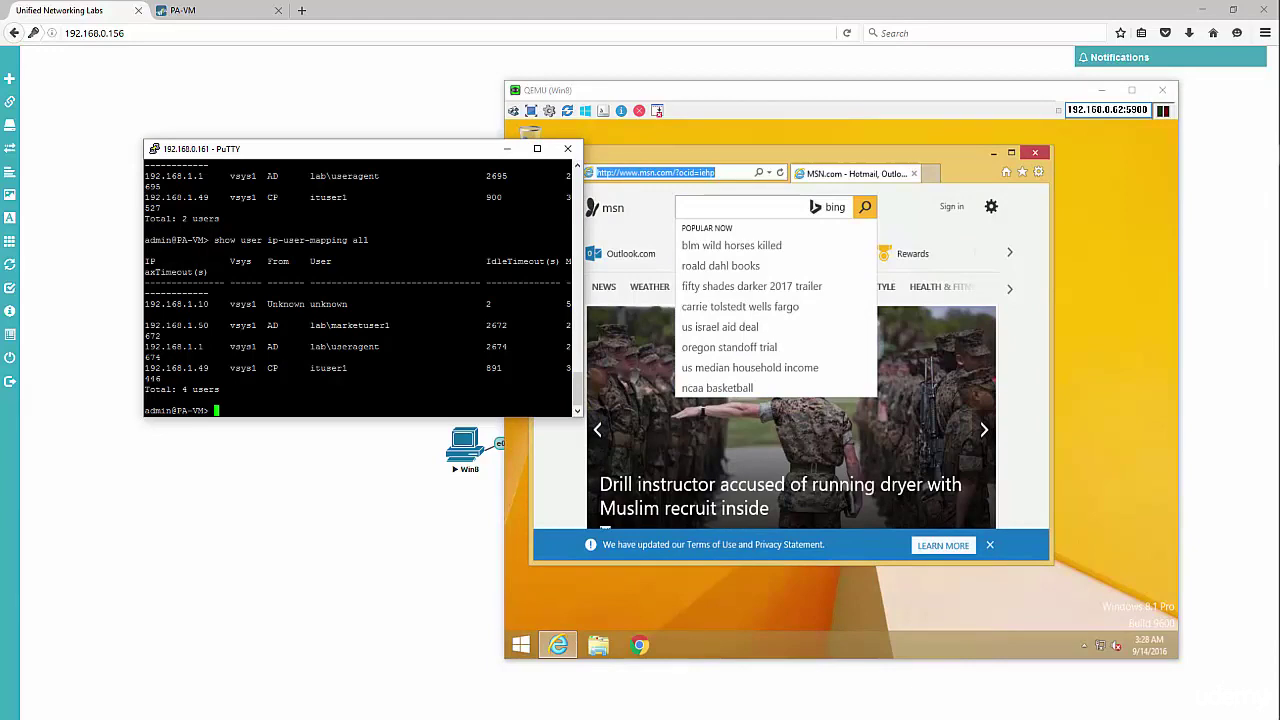
pyautogui.moveTo(209, 325); pyautogui.dragTo(145, 325)
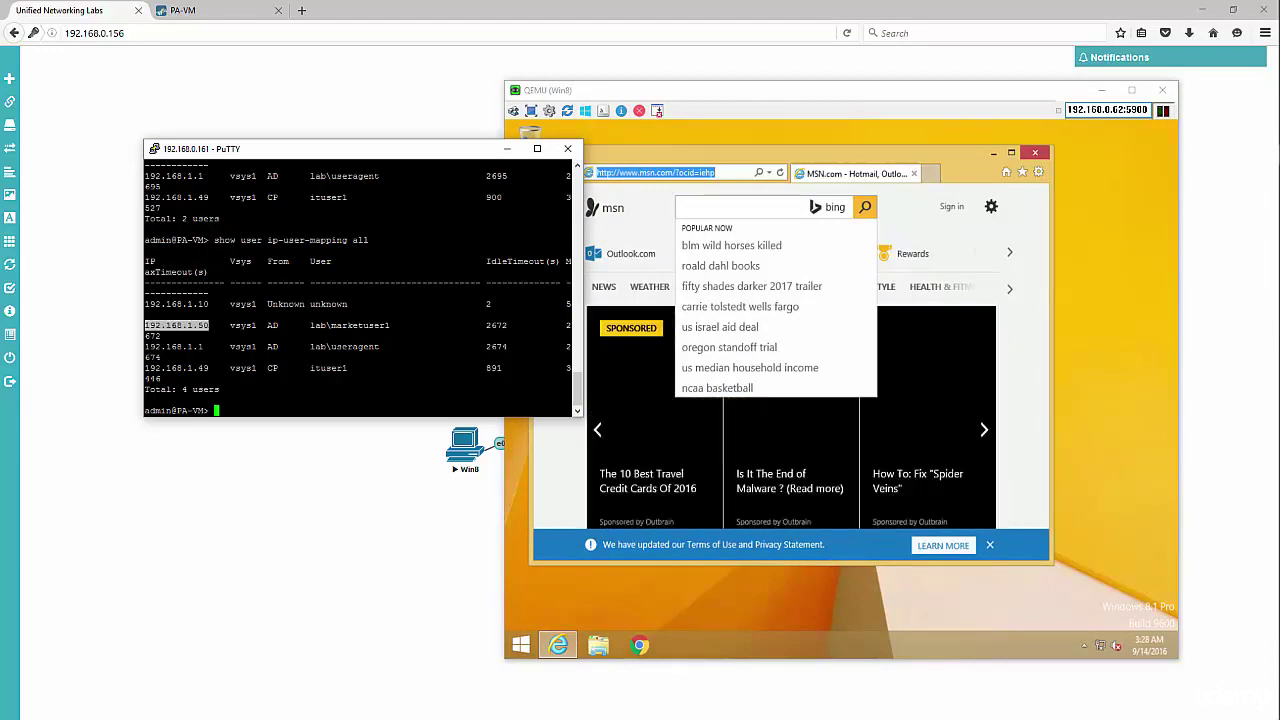
pyautogui.moveTo(395, 325); pyautogui.dragTo(314, 325)
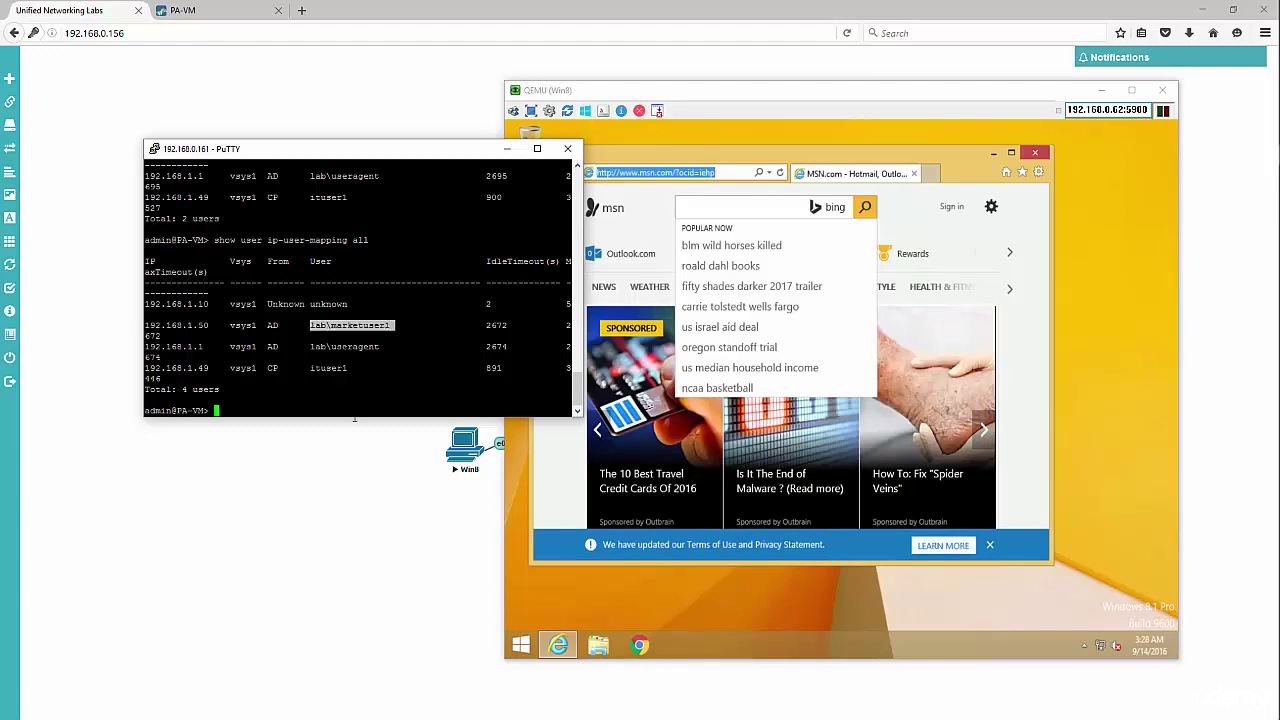